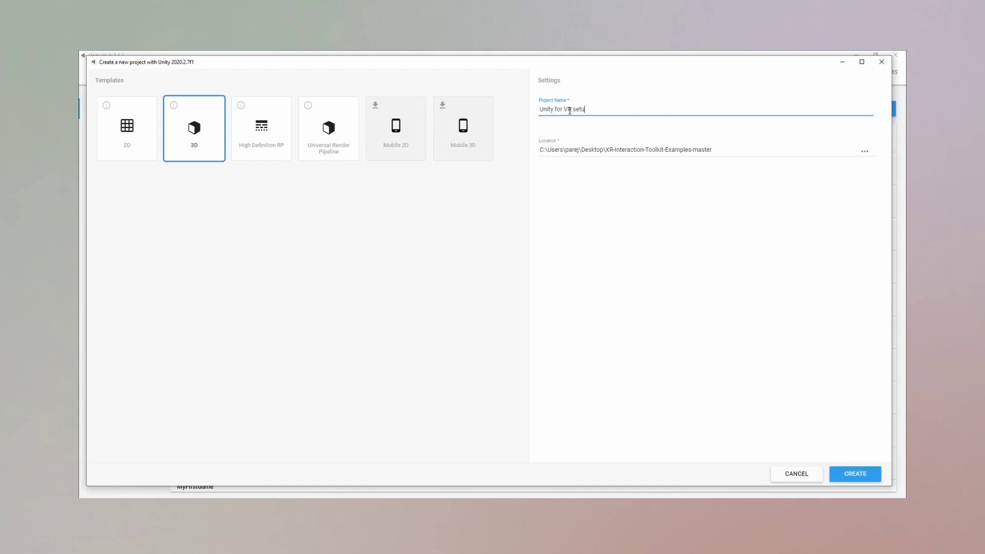
# Step: Create a new project named "Unity for VR setup" from the 3D template
pyautogui.click(875, 470)
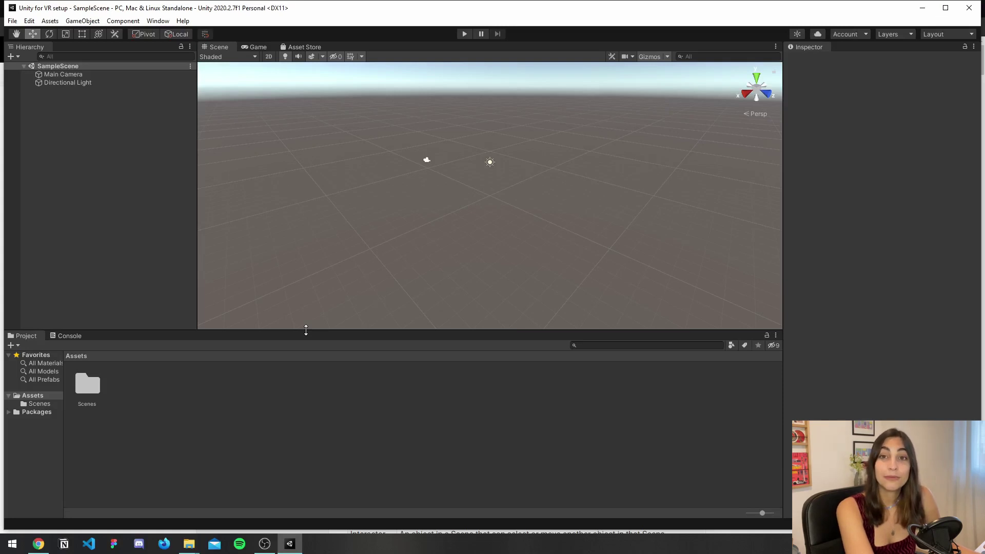
# Step: Install XR Plugin Management from the project settings
pyautogui.click(29, 22)
pyautogui.click(61, 321)
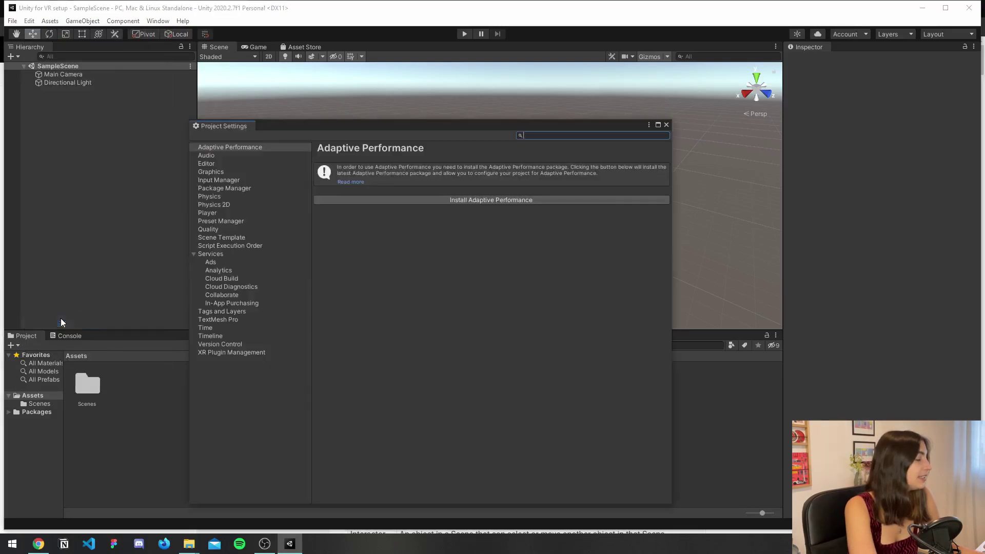
pyautogui.click(218, 353)
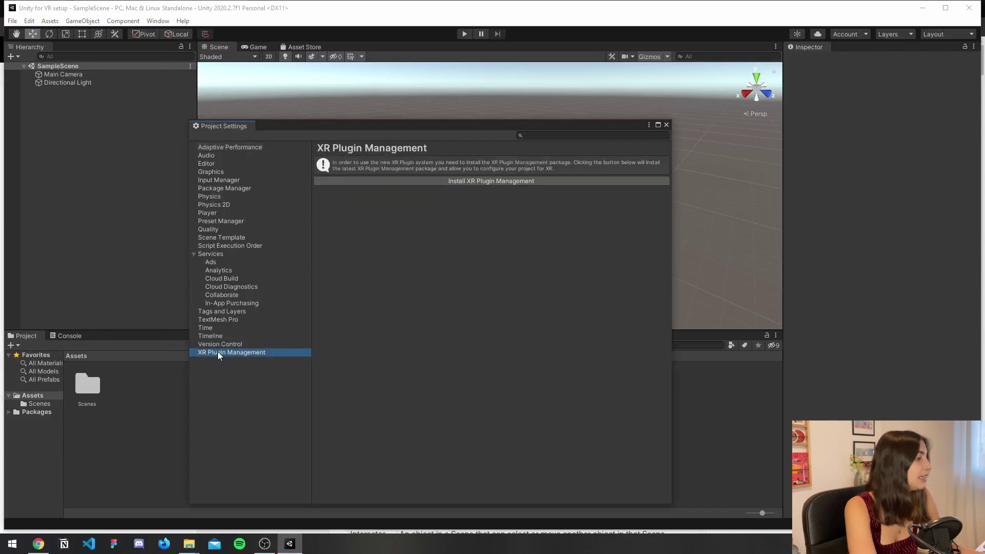
pyautogui.click(470, 181)
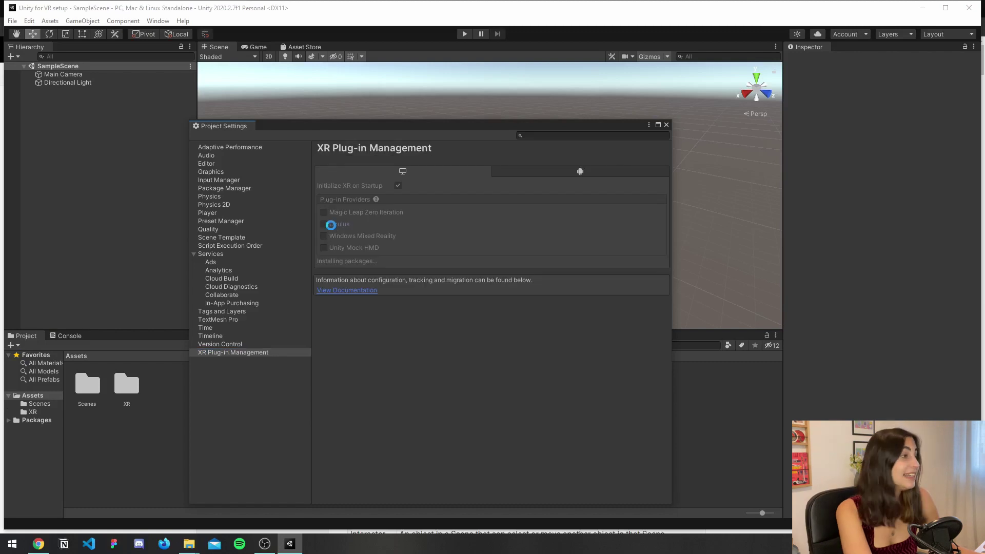
# Step: Enable Oculus as XR plug-in provider for both desktop and Android, and close the project settings
pyautogui.click(325, 224)
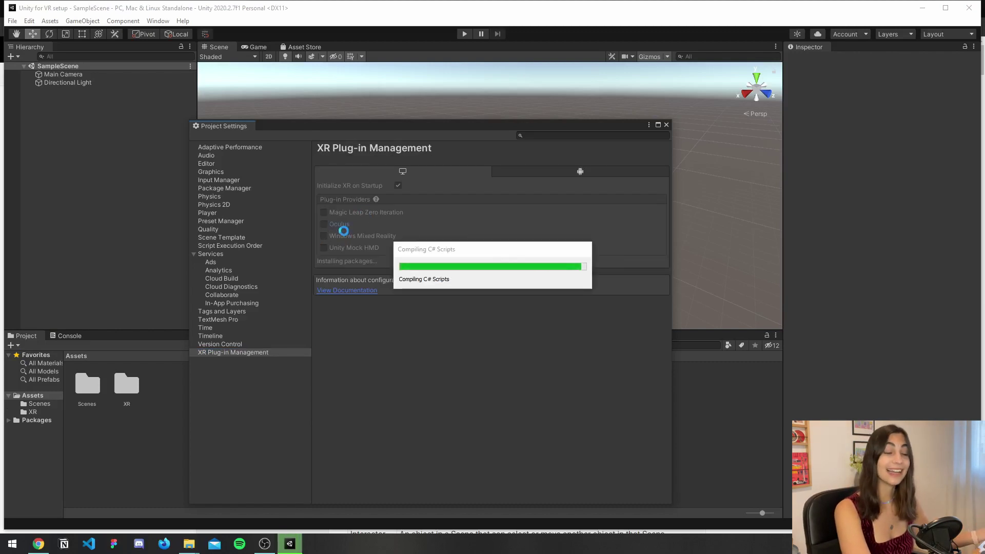
pyautogui.click(581, 172)
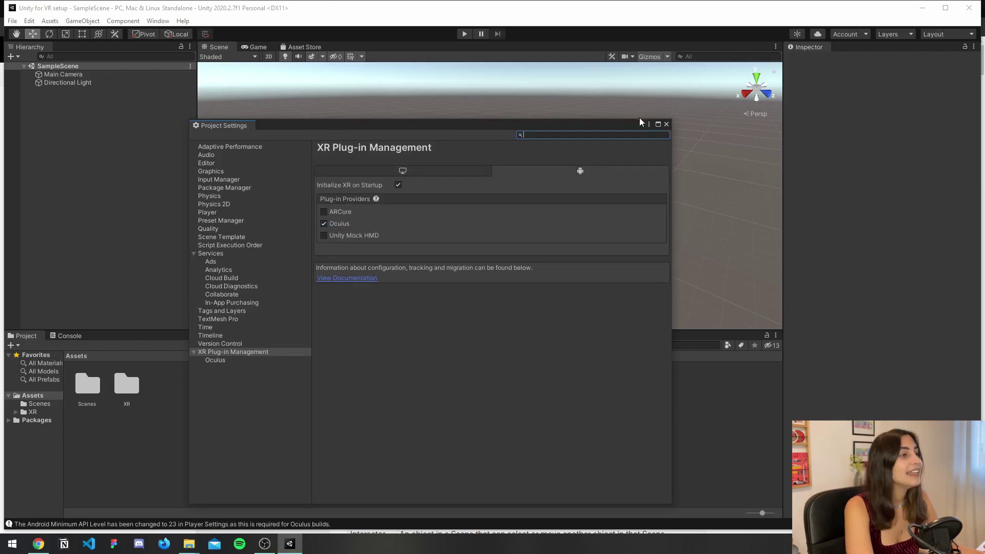
pyautogui.click(667, 124)
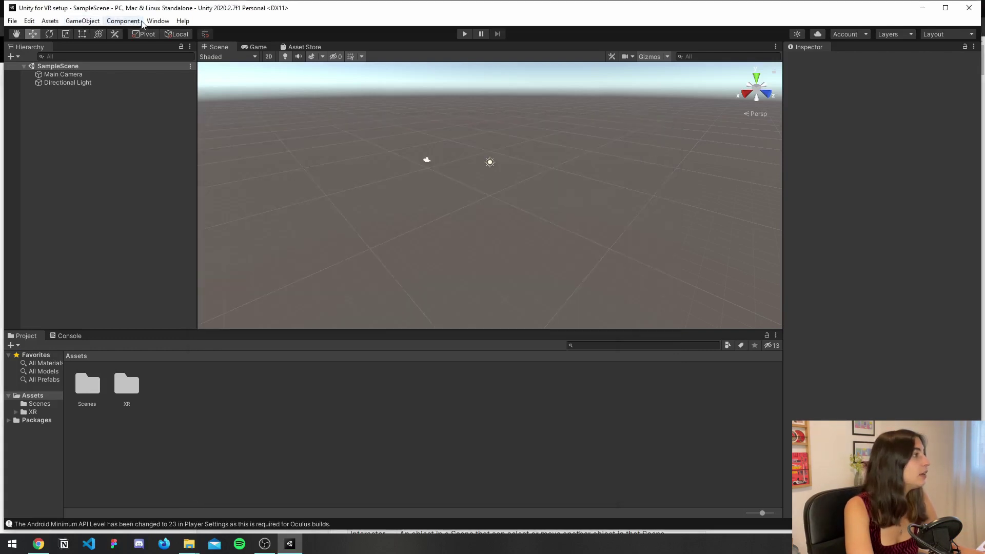
# Step: Enable preview packages in the Package Manager's advanced project settings, accepting the notice about their early development stage
pyautogui.click(158, 20)
pyautogui.click(193, 117)
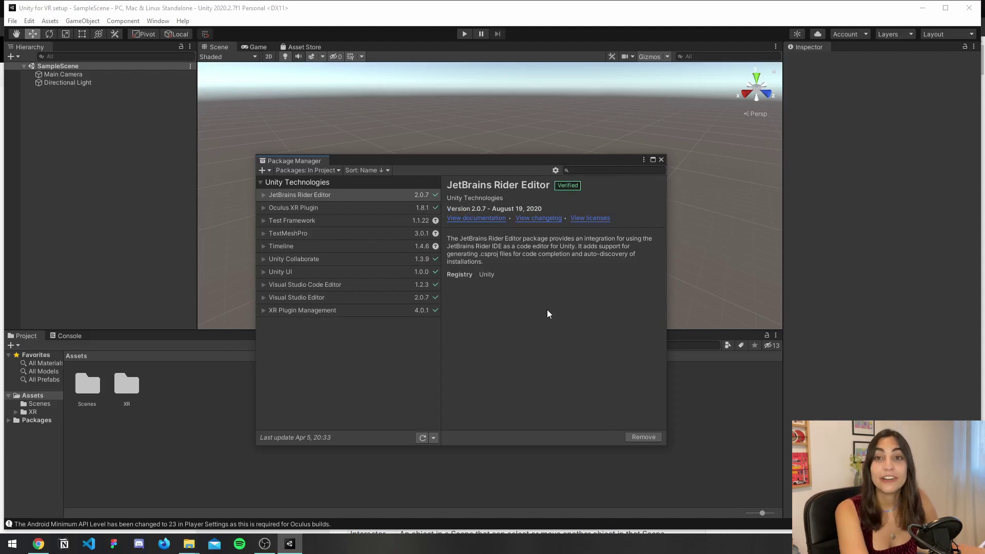
pyautogui.click(557, 172)
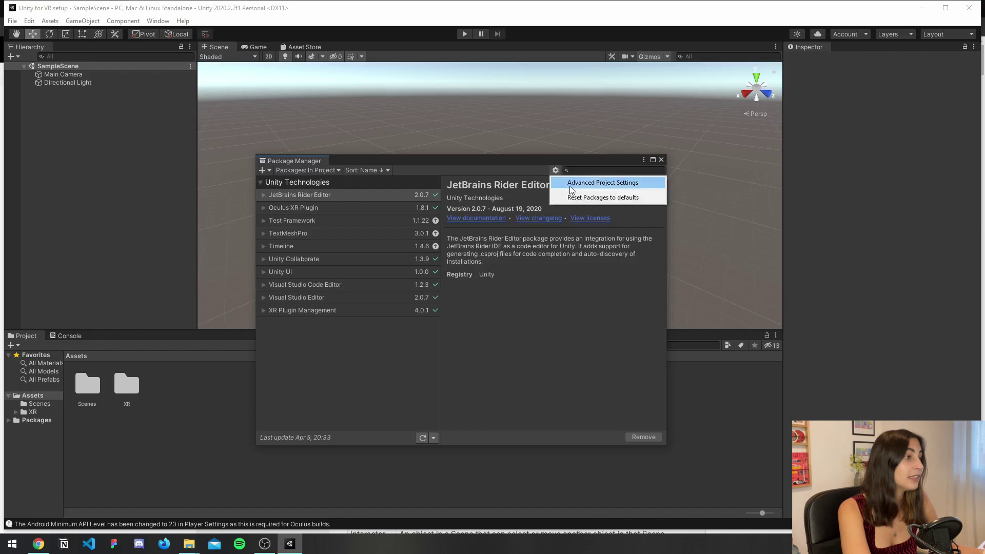
pyautogui.click(569, 188)
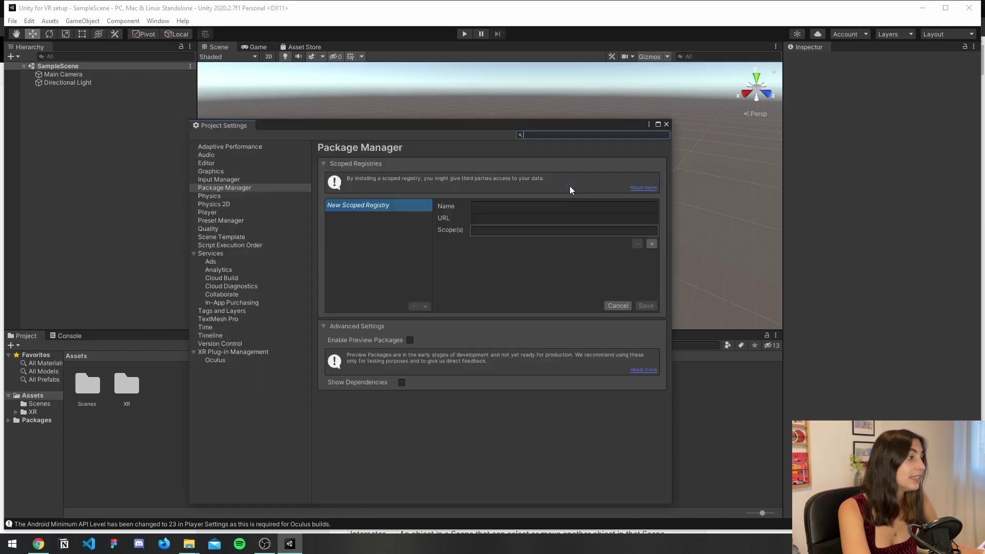
pyautogui.click(410, 340)
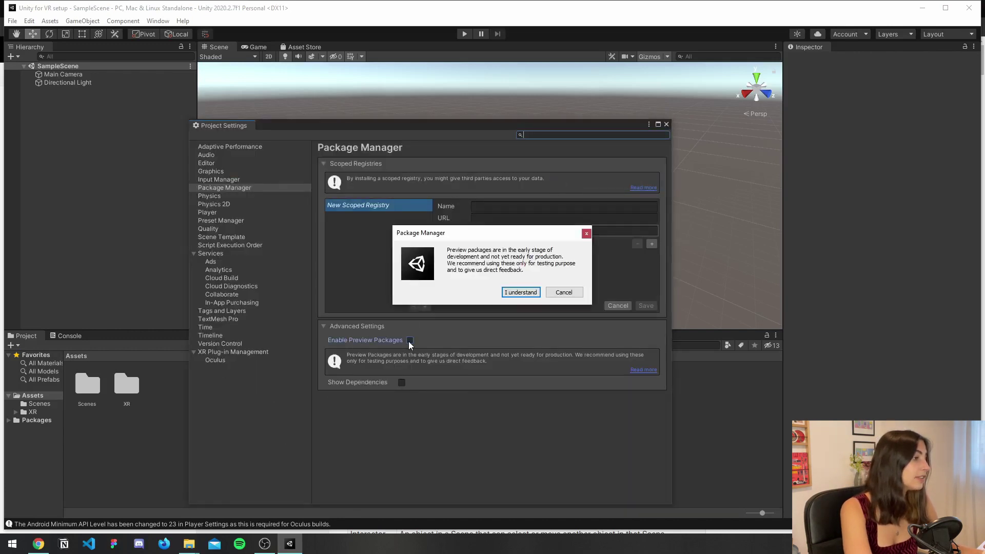
pyautogui.click(537, 295)
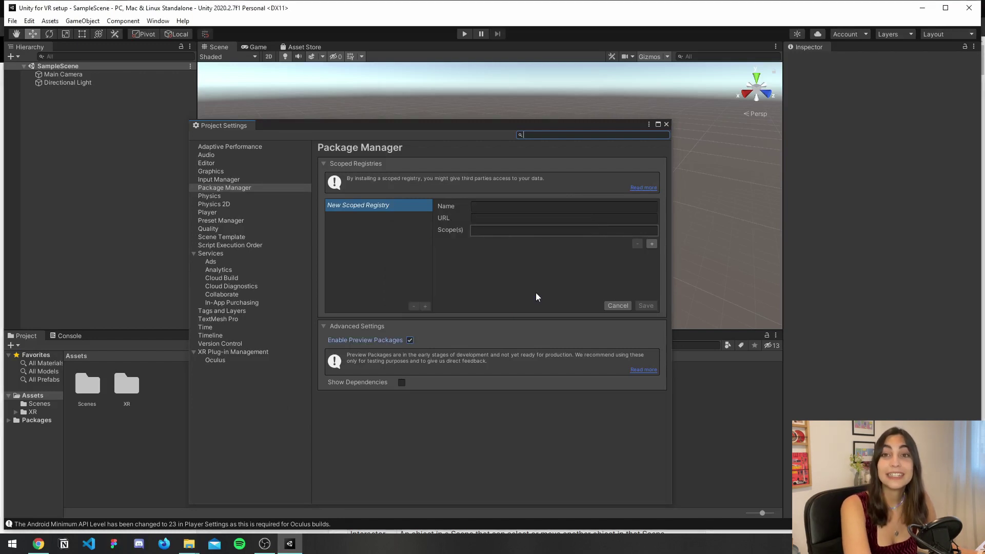
pyautogui.click(665, 124)
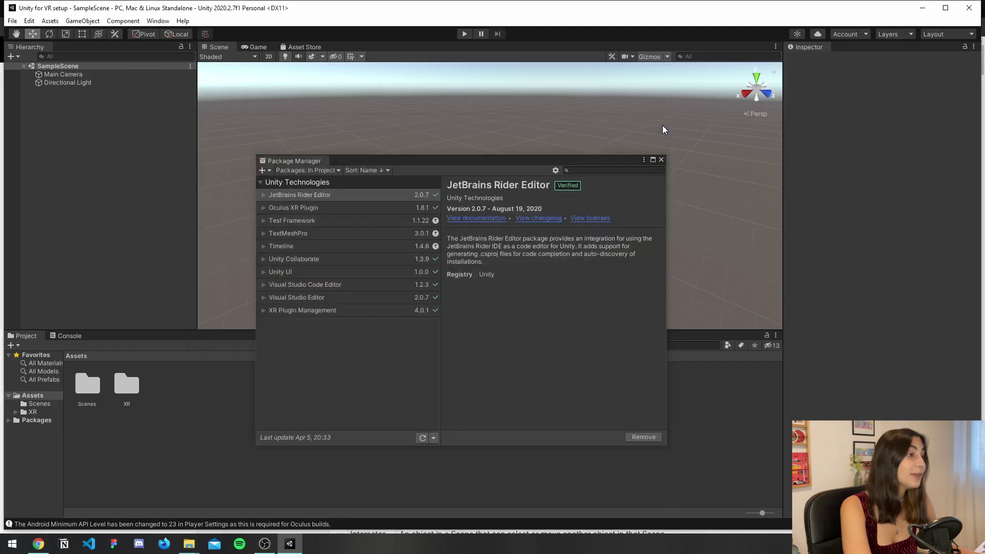
# Step: Install OpenXR Plugin version 1.0.3 from the Unity Registry packages
pyautogui.click(324, 172)
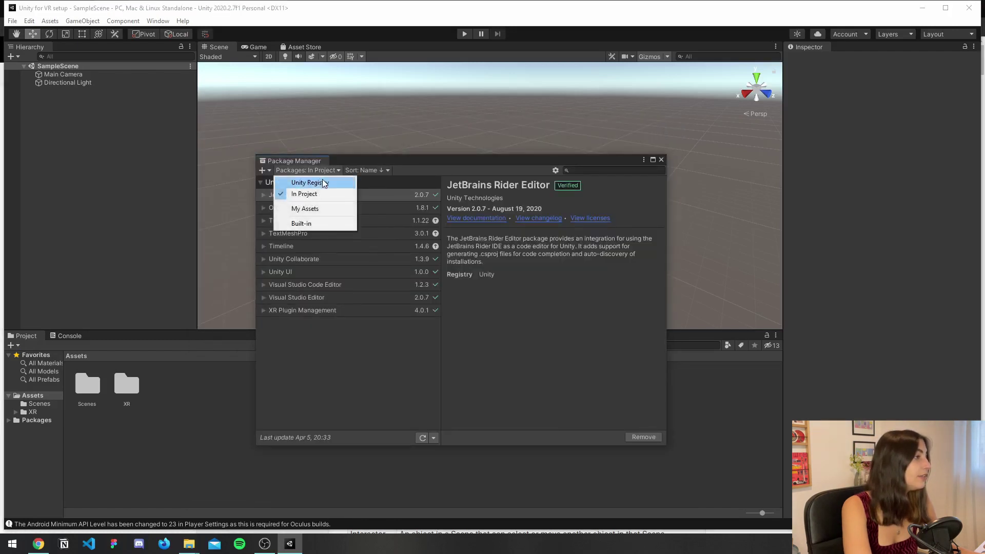
pyautogui.click(324, 183)
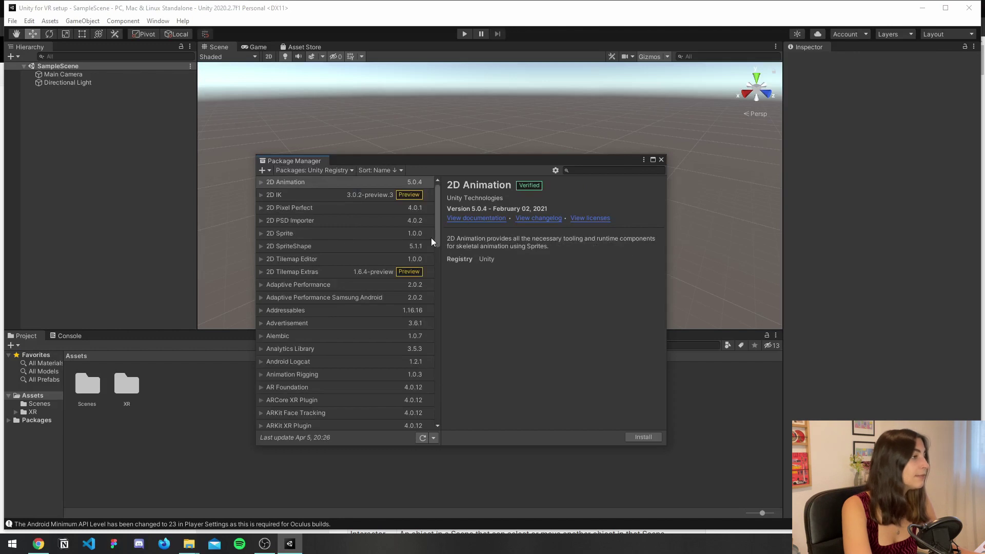
pyautogui.scroll(-15, 337, 248)
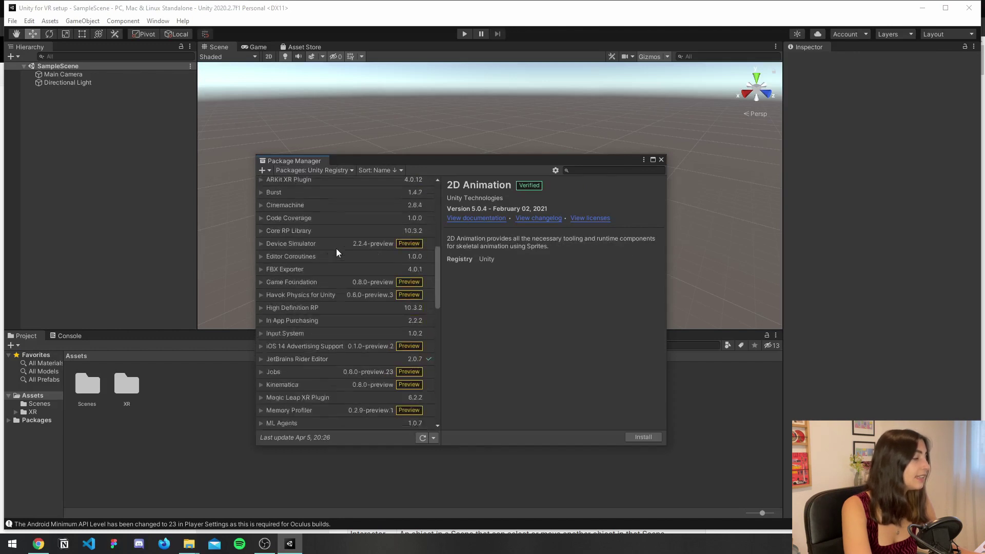
pyautogui.scroll(-13, 337, 249)
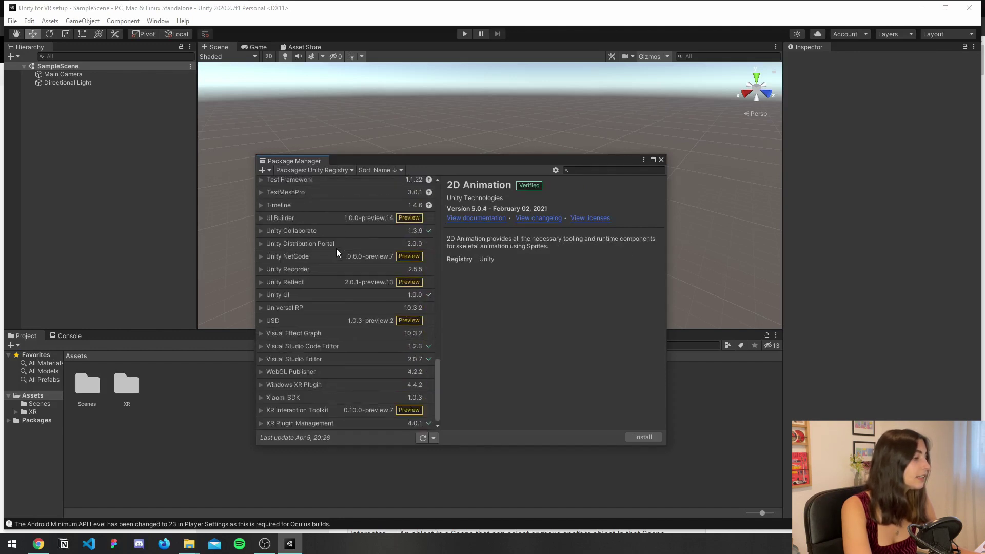
pyautogui.scroll(10, 337, 249)
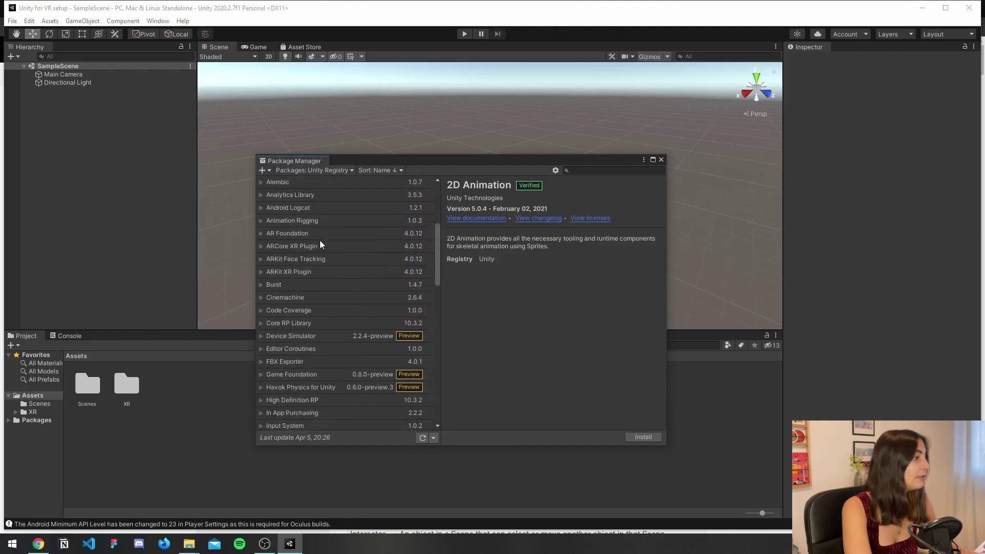
pyautogui.scroll(-3, 320, 244)
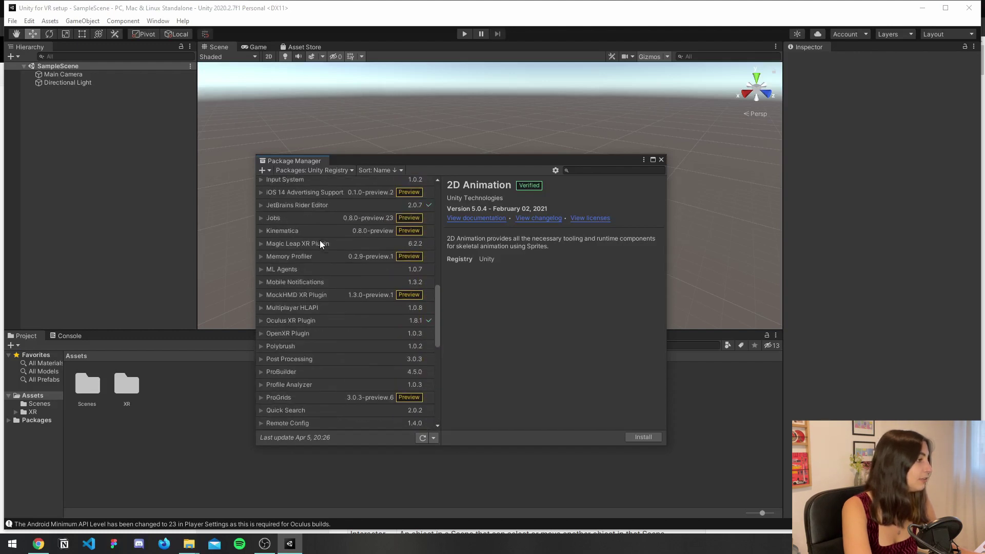
pyautogui.click(260, 334)
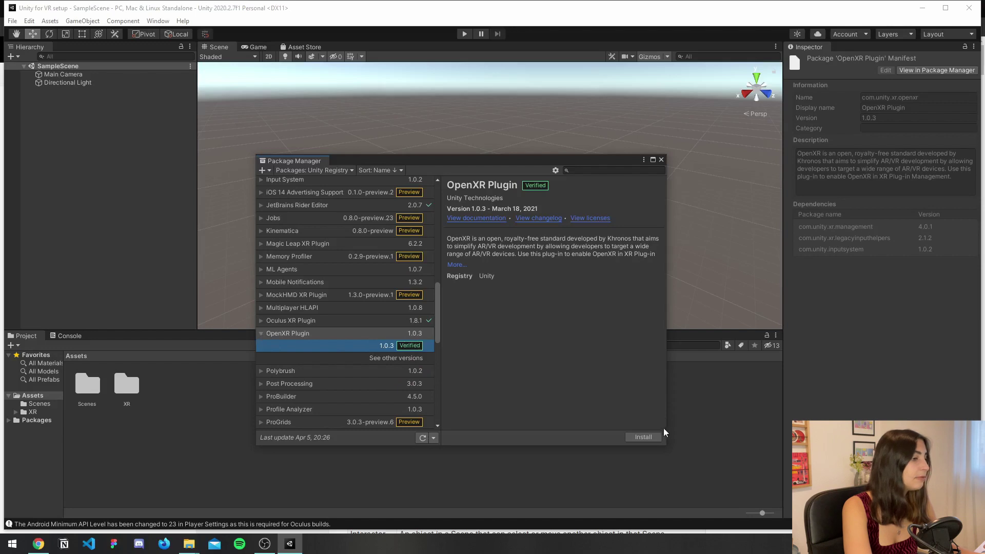
pyautogui.click(650, 437)
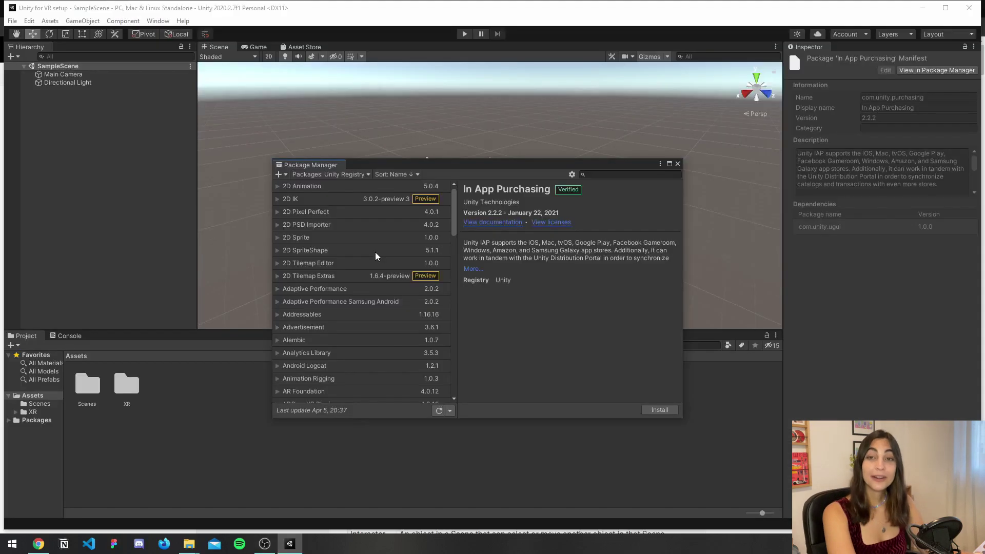
# Step: Install the XR Interaction Toolkit preview package, version 0.10.0-preview.7, from the Unity Registry
pyautogui.scroll(-15, 366, 291)
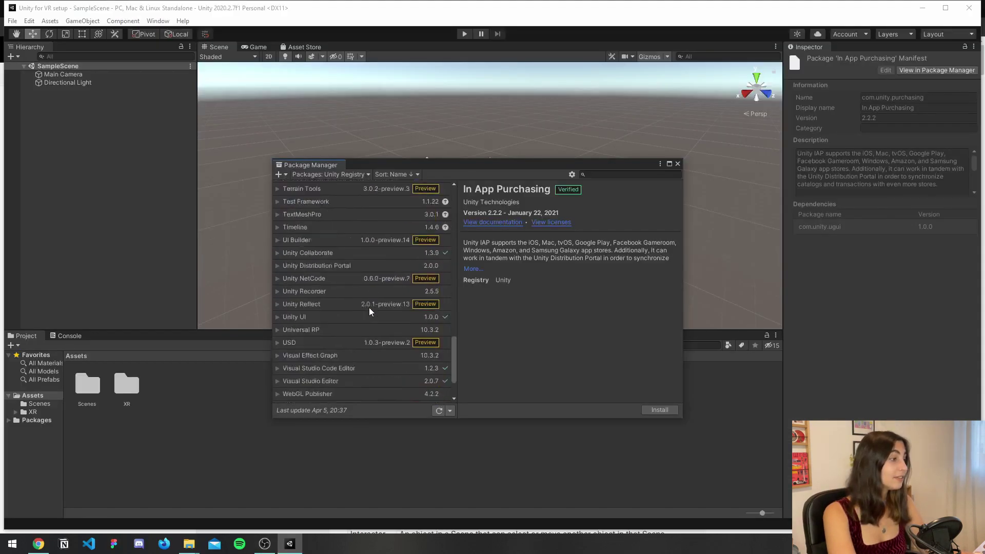
pyautogui.scroll(-3, 370, 311)
pyautogui.click(277, 387)
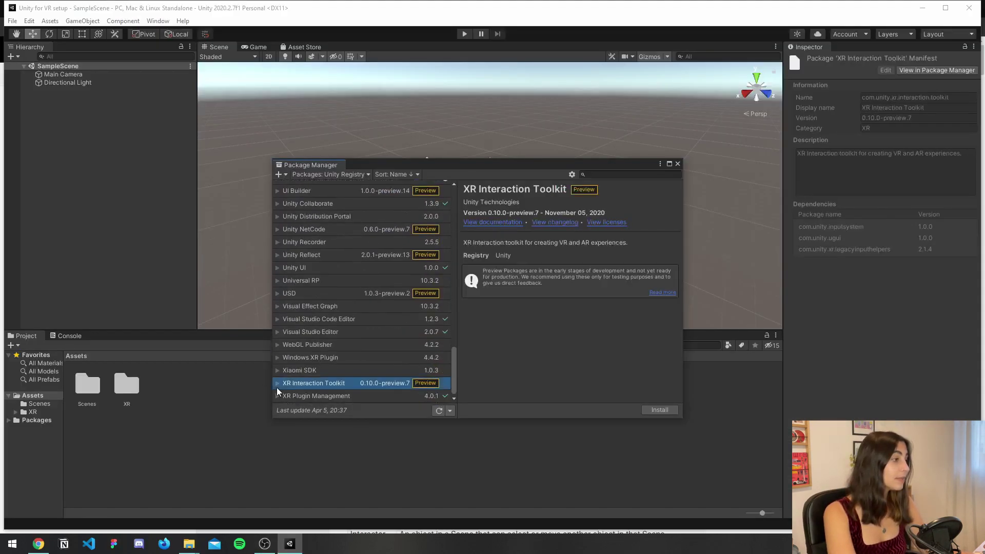
pyautogui.click(663, 412)
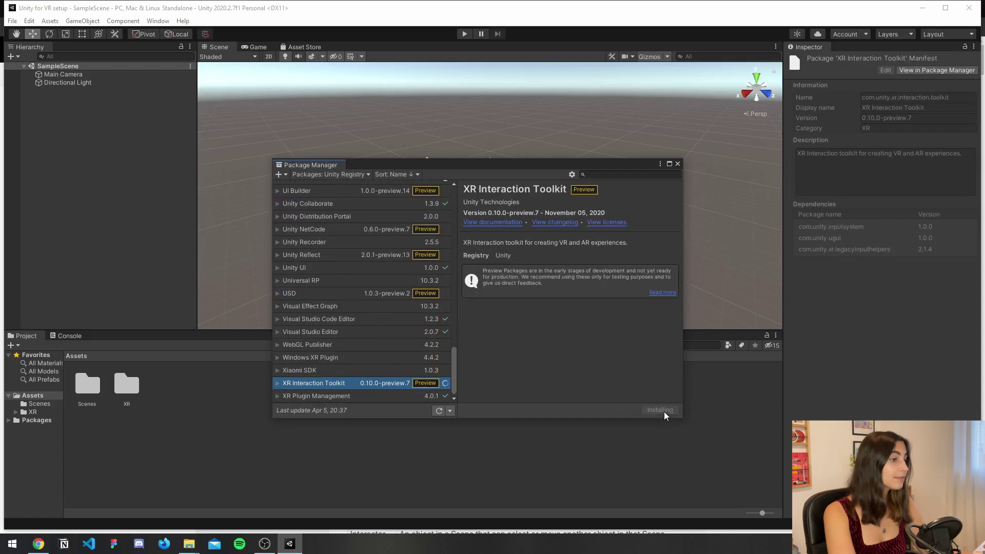
# Step: Import the XR Interaction Toolkit's Default Input Actions sample and open its folder in the project assets
pyautogui.click(467, 307)
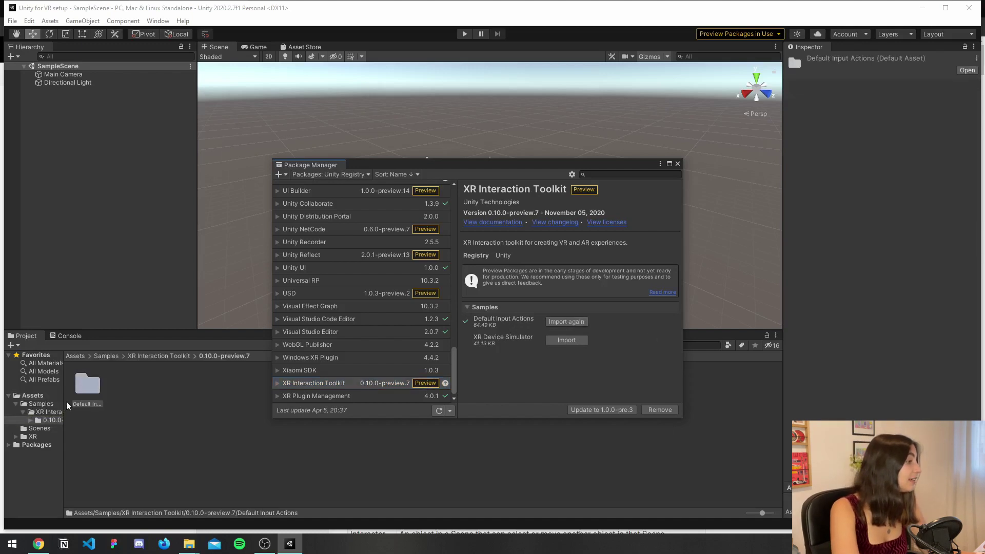
pyautogui.moveTo(63, 403); pyautogui.dragTo(142, 404)
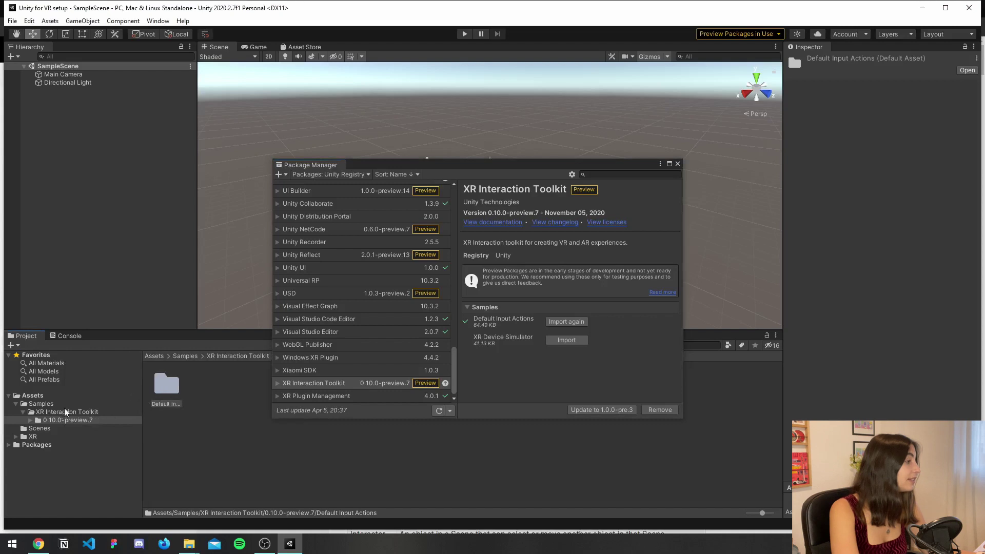
pyautogui.doubleClick(168, 386)
pyautogui.click(677, 164)
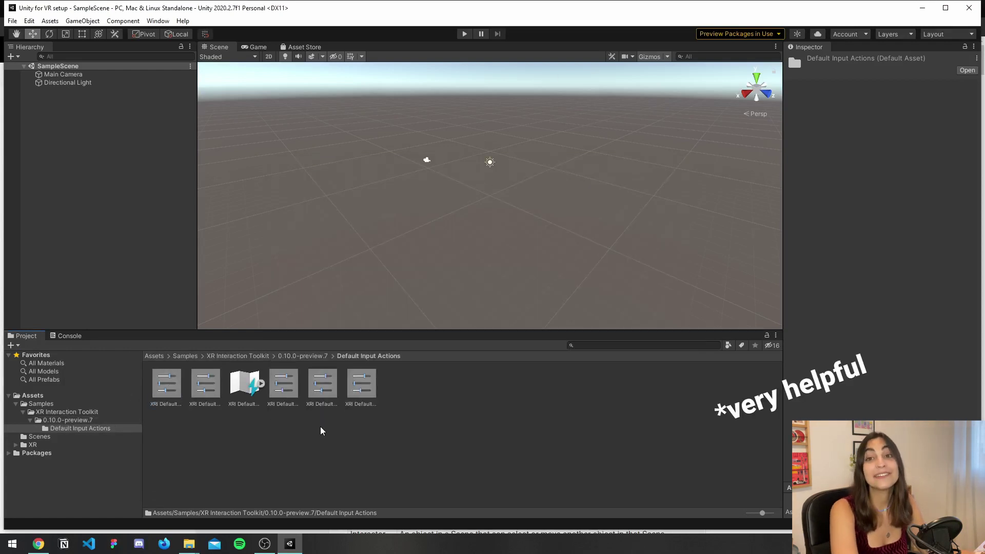
# Step: Add a Room-Scale XR Rig (Action-based) to SampleScene
pyautogui.click(149, 129)
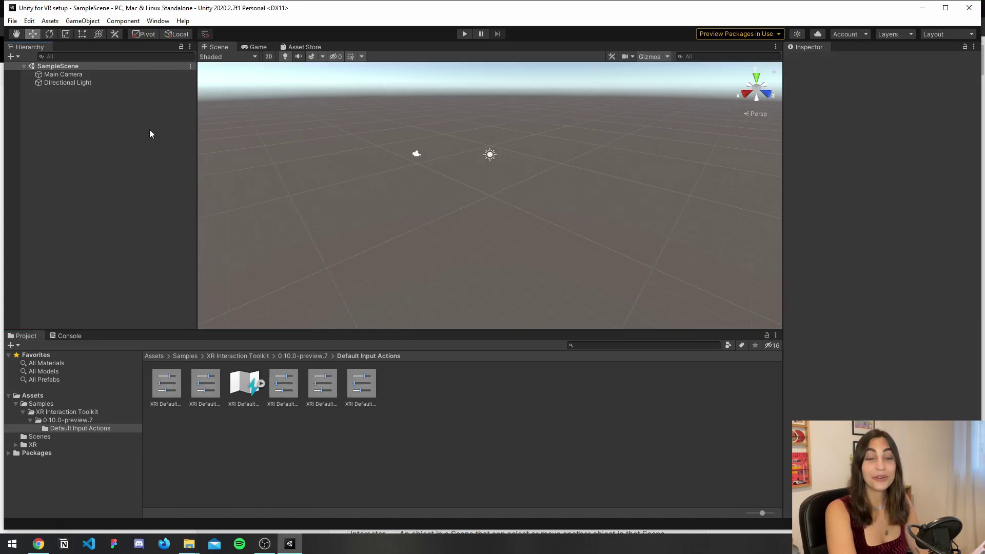
pyautogui.rightClick(66, 144)
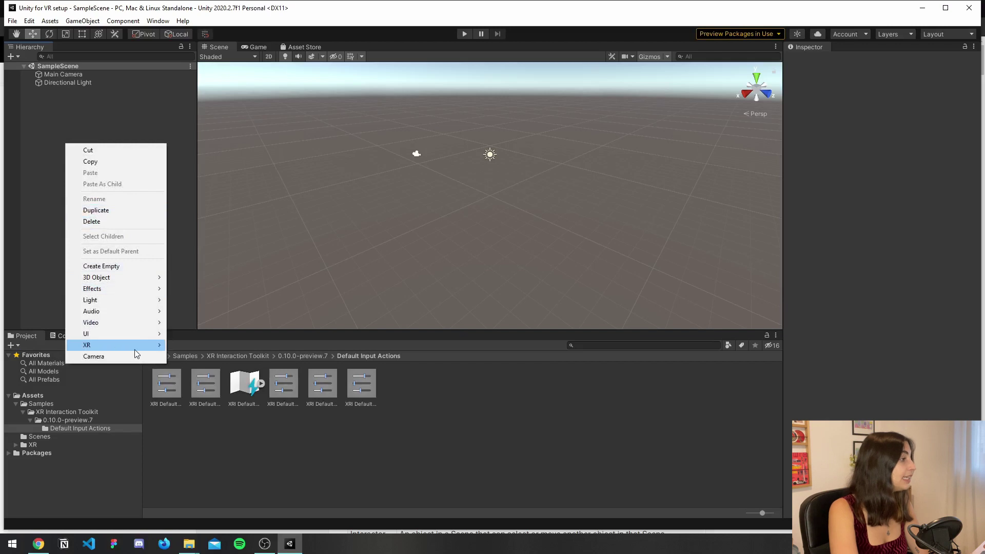
pyautogui.moveTo(135, 351)
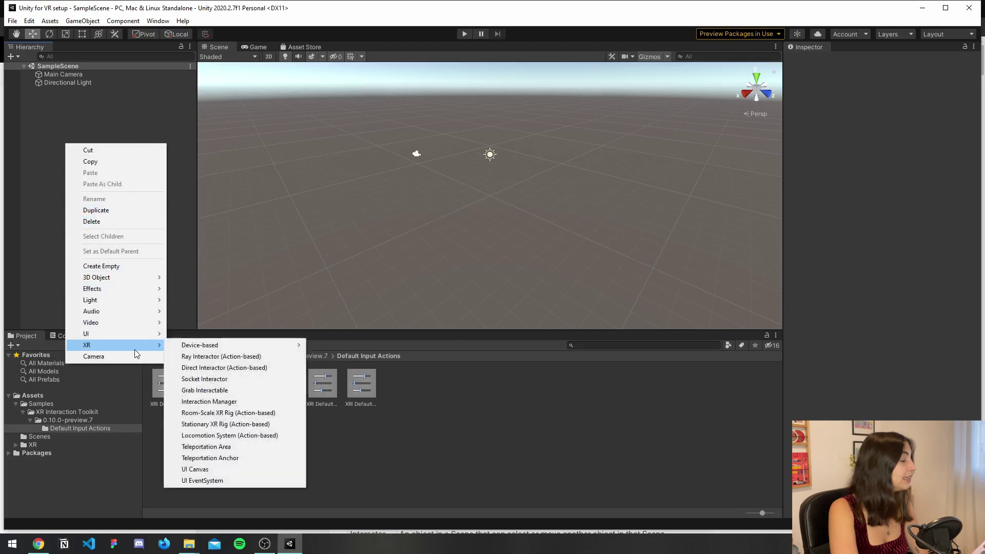
pyautogui.click(229, 413)
# Step: Expand XR Rig and its Camera Offset, and inspect the Main Camera and the left and right hand controllers
pyautogui.click(31, 91)
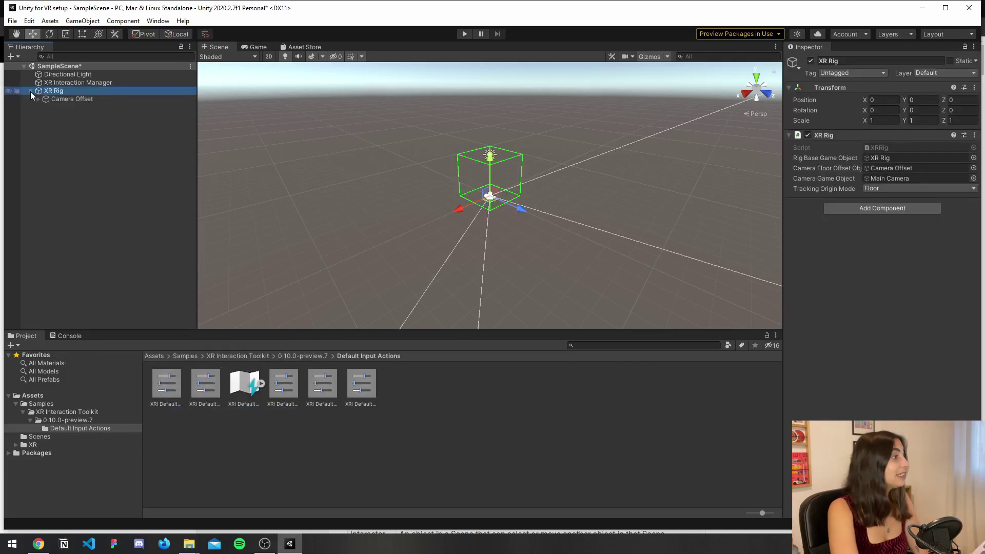
pyautogui.click(39, 99)
pyautogui.click(68, 107)
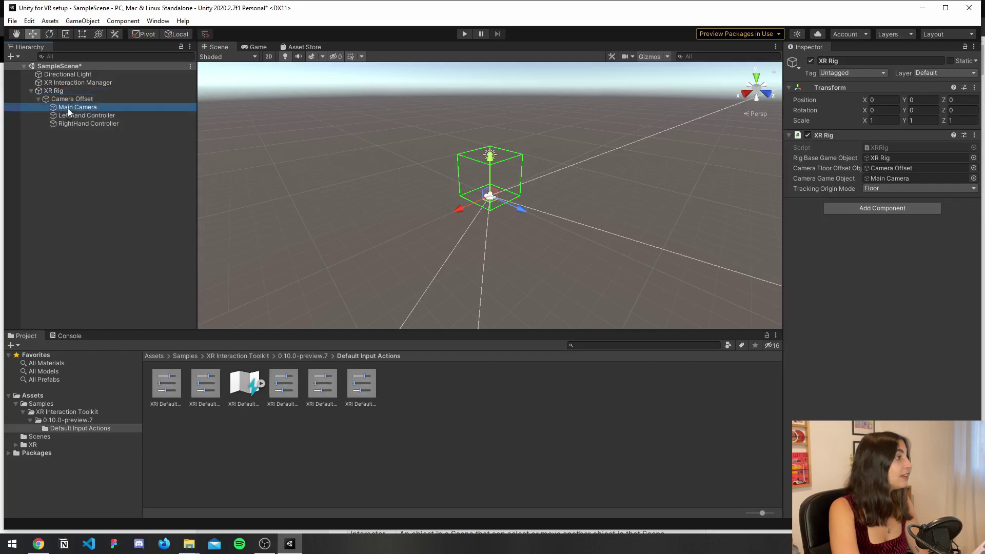
pyautogui.click(75, 125)
pyautogui.click(75, 116)
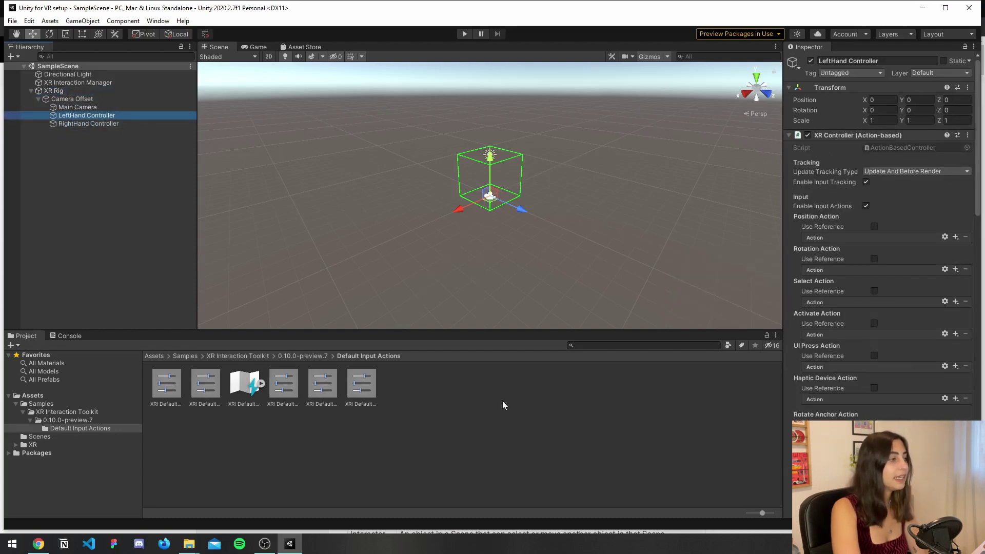
# Step: Add the XRI Default Left Controller preset to the ActionBasedController defaults
pyautogui.click(291, 392)
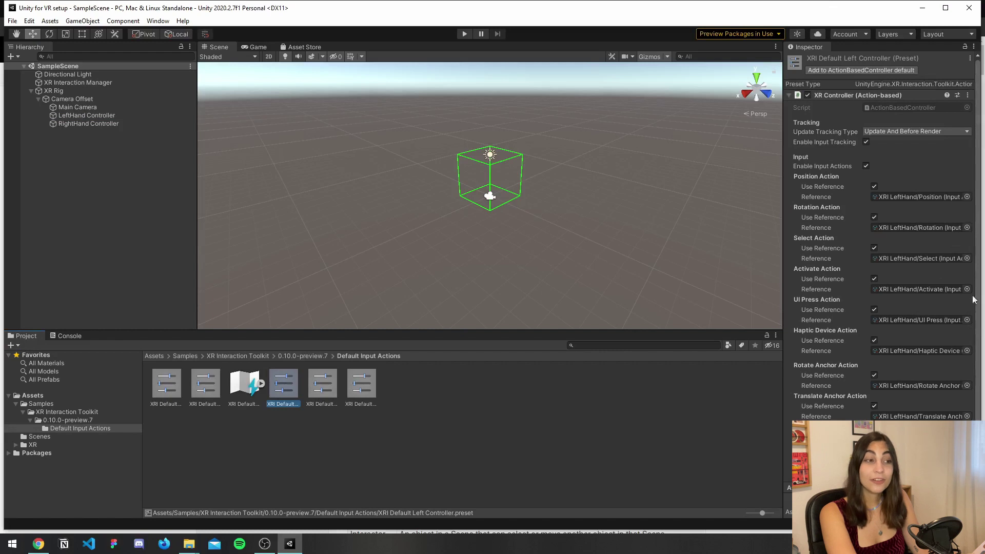
pyautogui.click(829, 67)
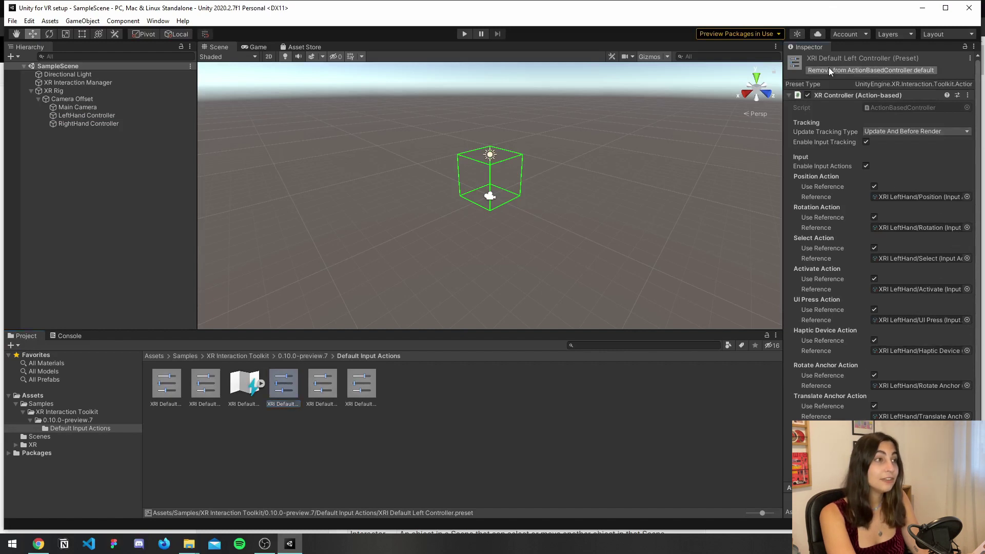
# Step: Add the XRI Default Right Controller preset to the ActionBasedController defaults, and inspect the left and right hand controllers in the rig
pyautogui.click(316, 386)
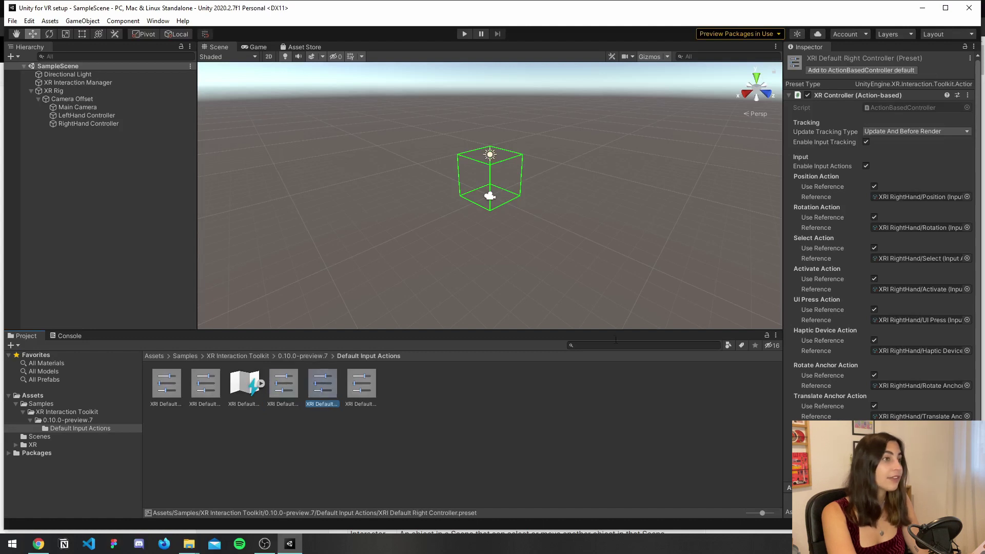
pyautogui.click(839, 69)
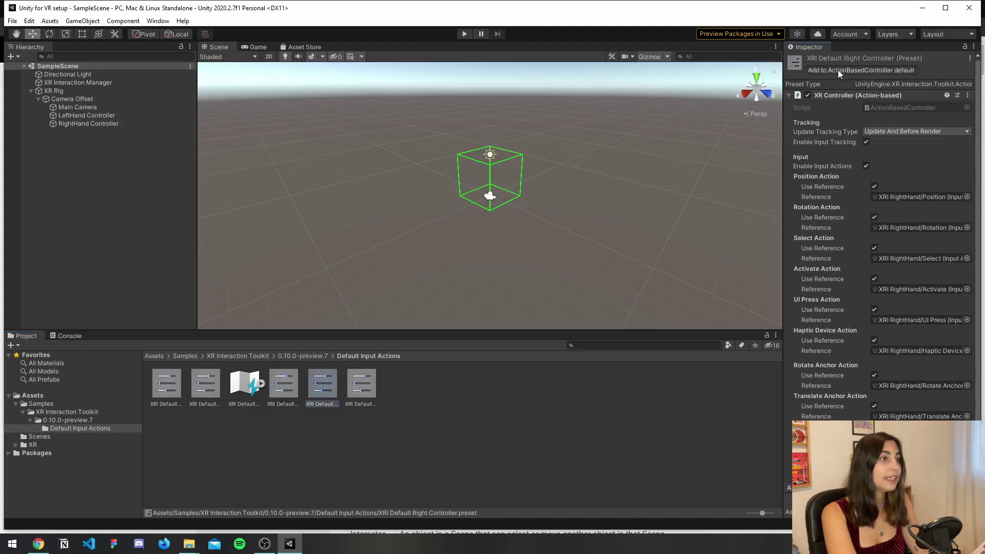
pyautogui.click(113, 114)
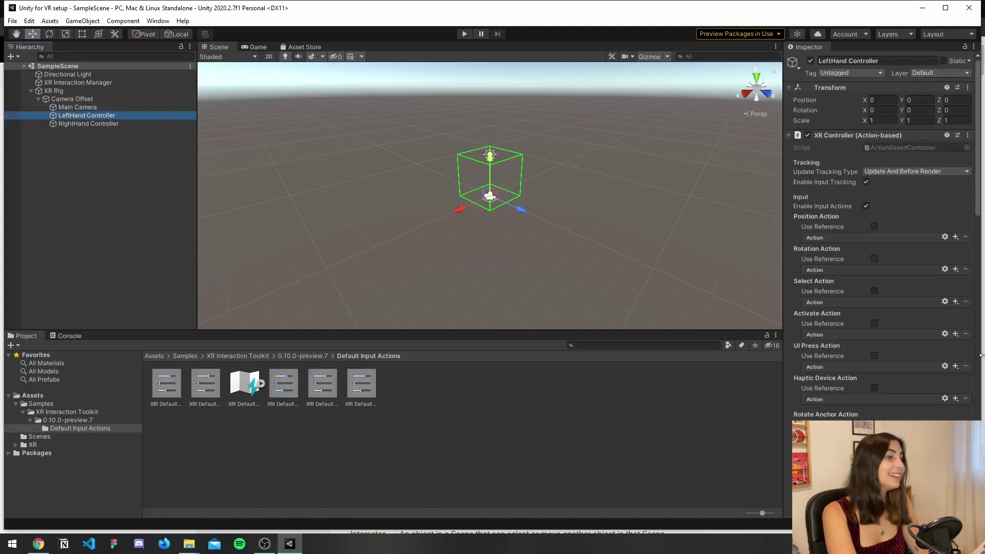
pyautogui.click(100, 124)
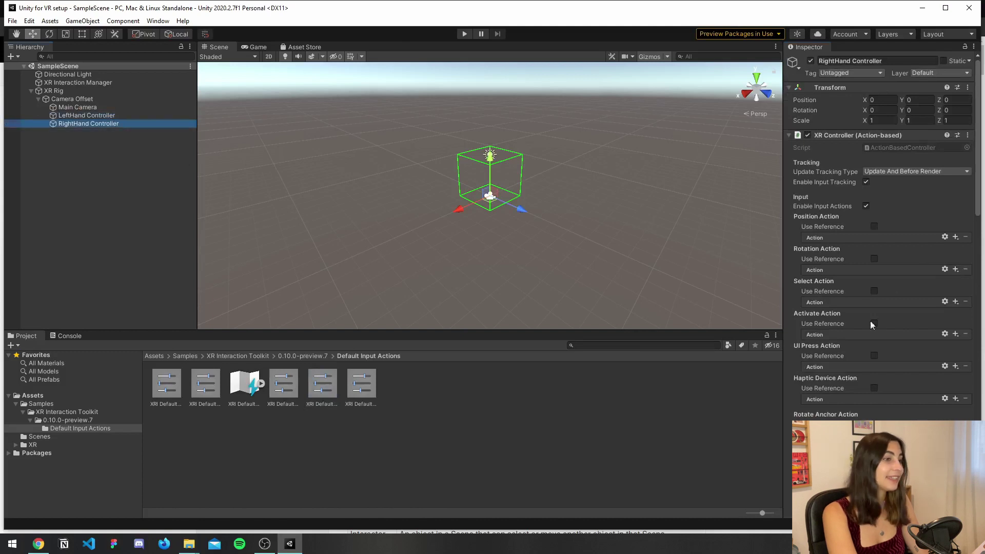
# Step: In the project's Preset Manager, set the filter to "right" for XRI Default Right Controller and "left" for XRI Default Left Controller
pyautogui.click(29, 21)
pyautogui.click(60, 321)
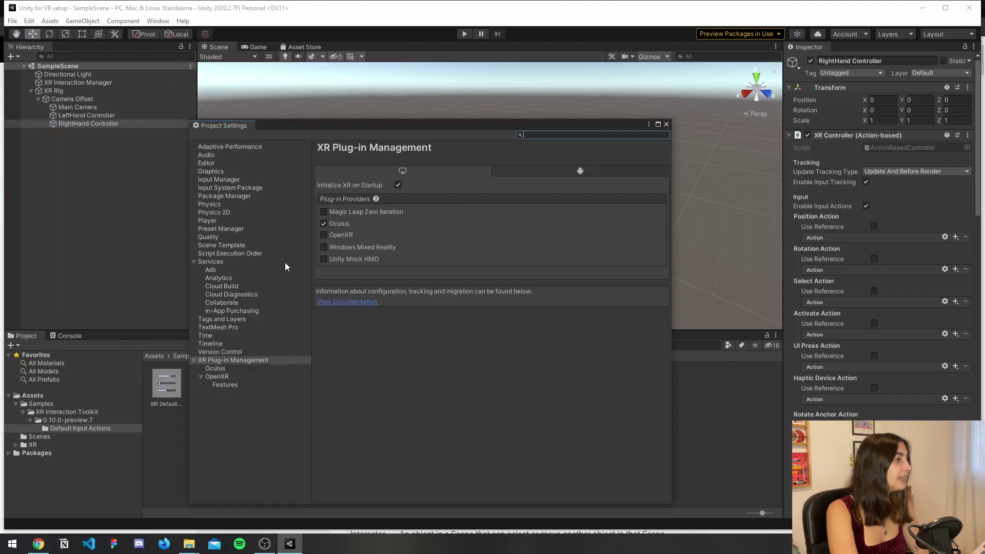
pyautogui.click(222, 229)
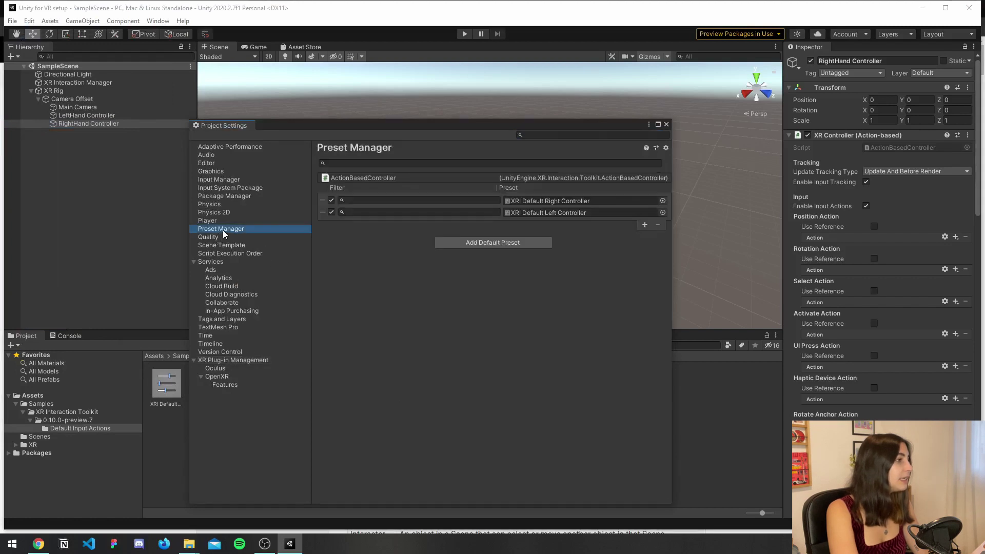
pyautogui.click(367, 200)
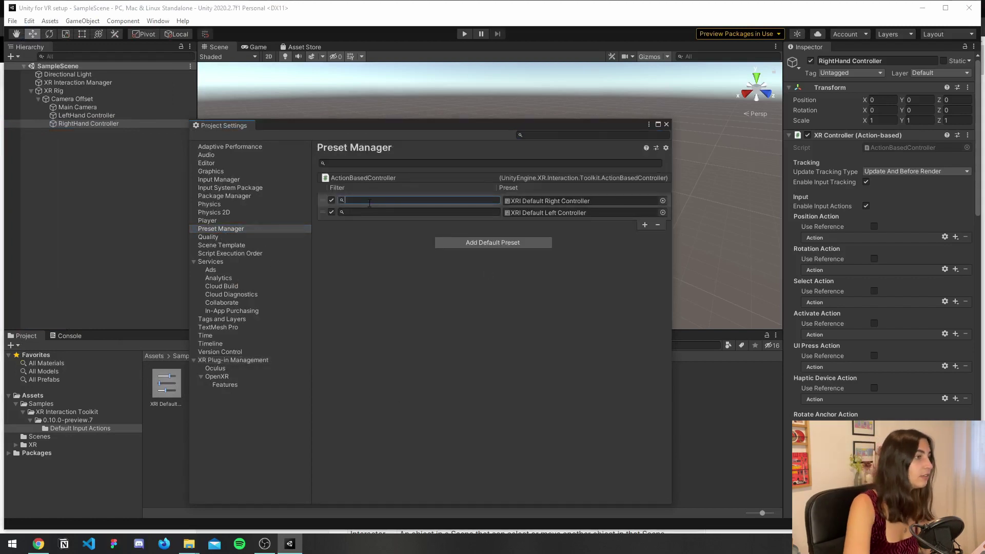
pyautogui.write('right')
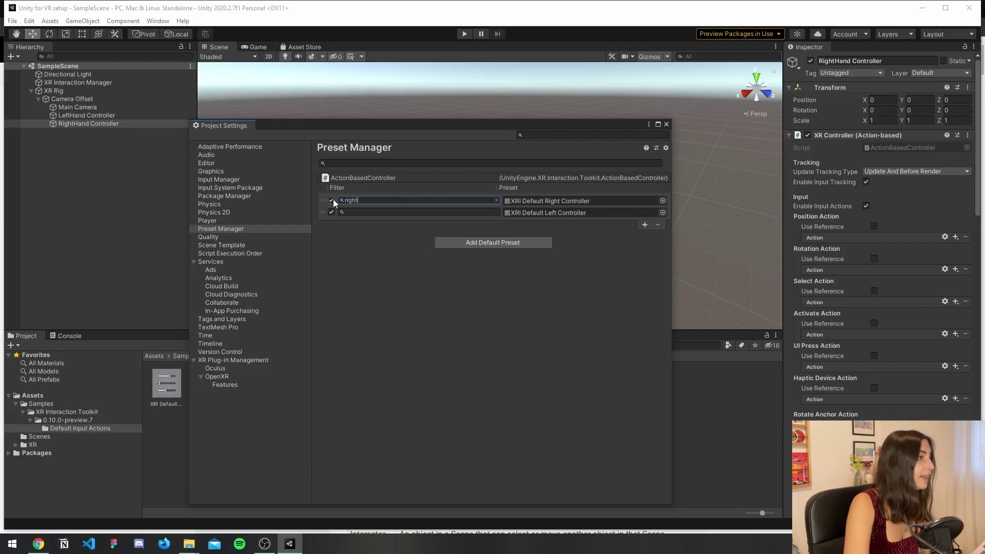
pyautogui.click(372, 212)
pyautogui.write('left')
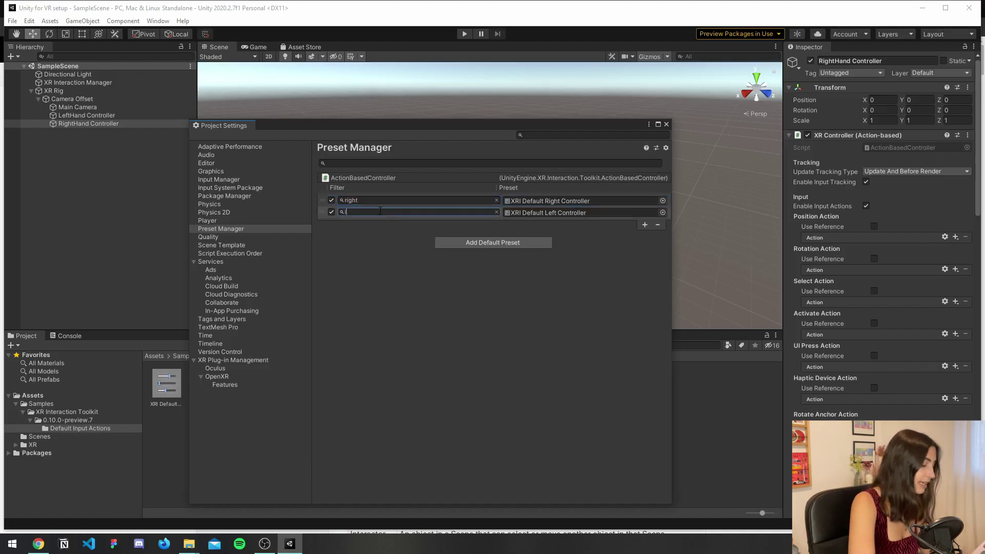
pyautogui.click(667, 123)
# Step: Replace the existing XR Rig in SampleScene with a newly created Room-Scale XR Rig (Action-based), keeping the name XR Rig
pyautogui.click(54, 90)
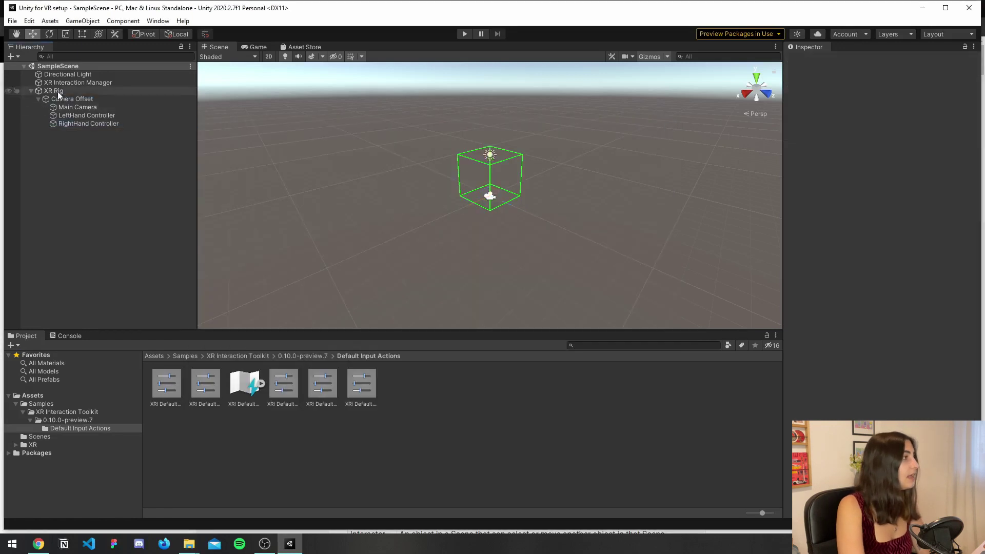
pyautogui.rightClick(60, 93)
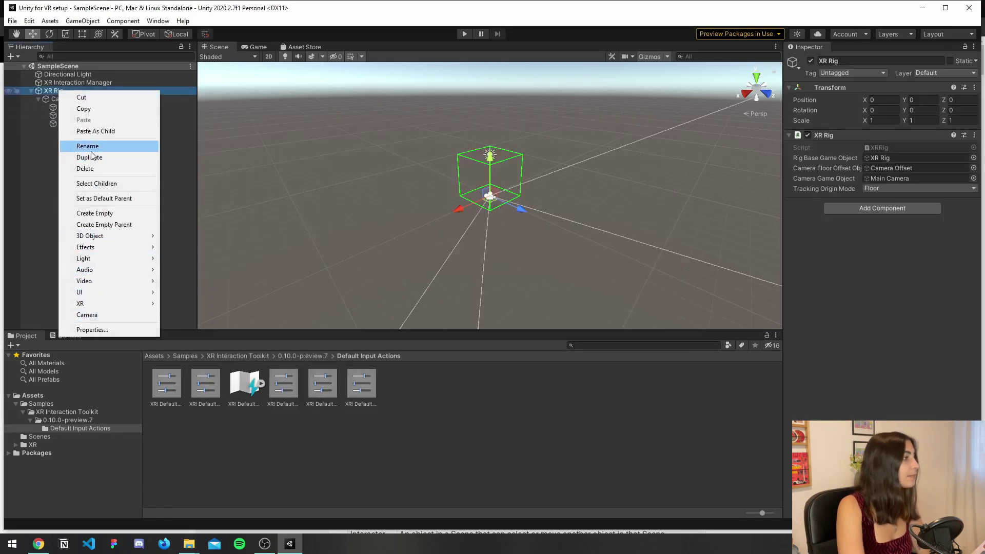
pyautogui.click(94, 168)
pyautogui.rightClick(100, 165)
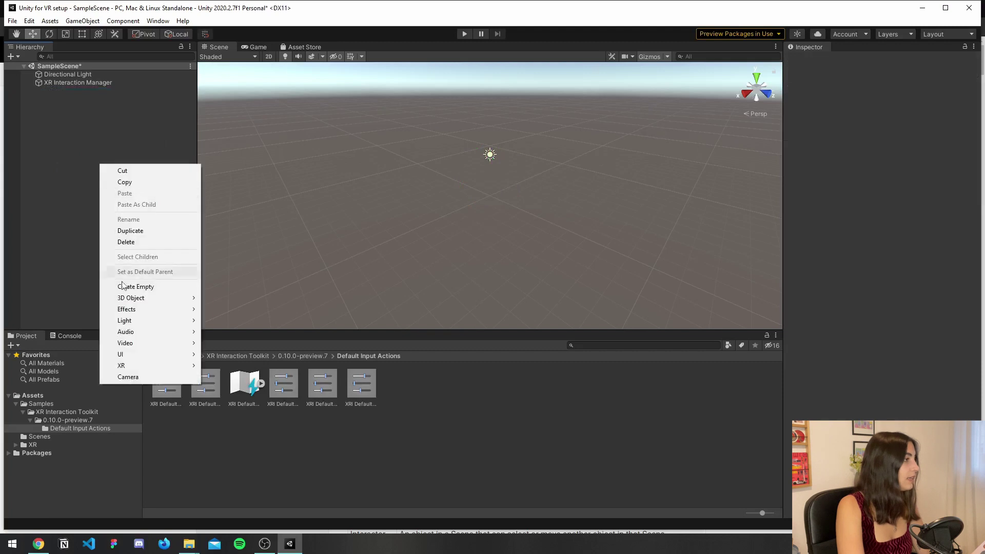
pyautogui.moveTo(137, 363)
pyautogui.click(246, 450)
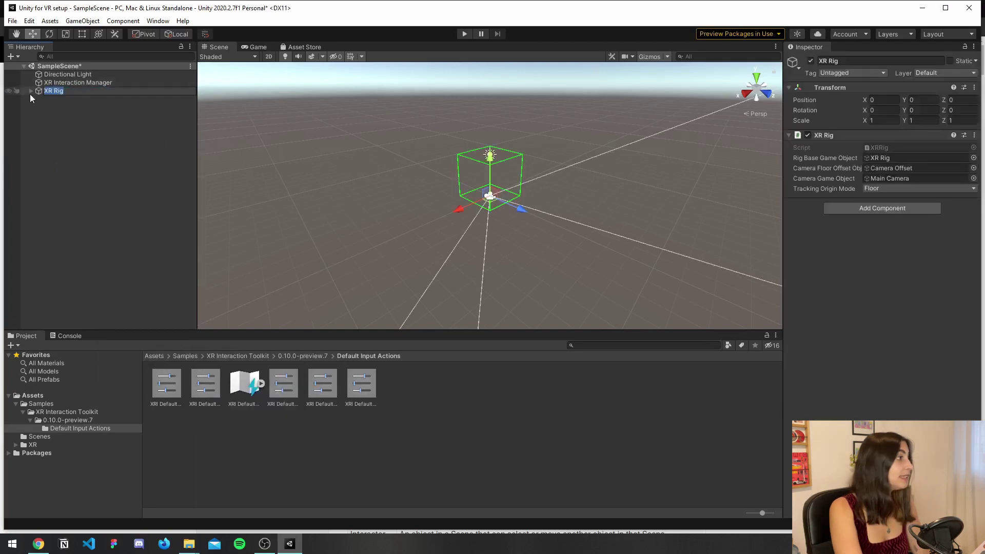
pyautogui.press('Return')
# Step: Expand the new XR Rig and its Camera Offset, and examine the input action references of the hand controllers
pyautogui.click(32, 91)
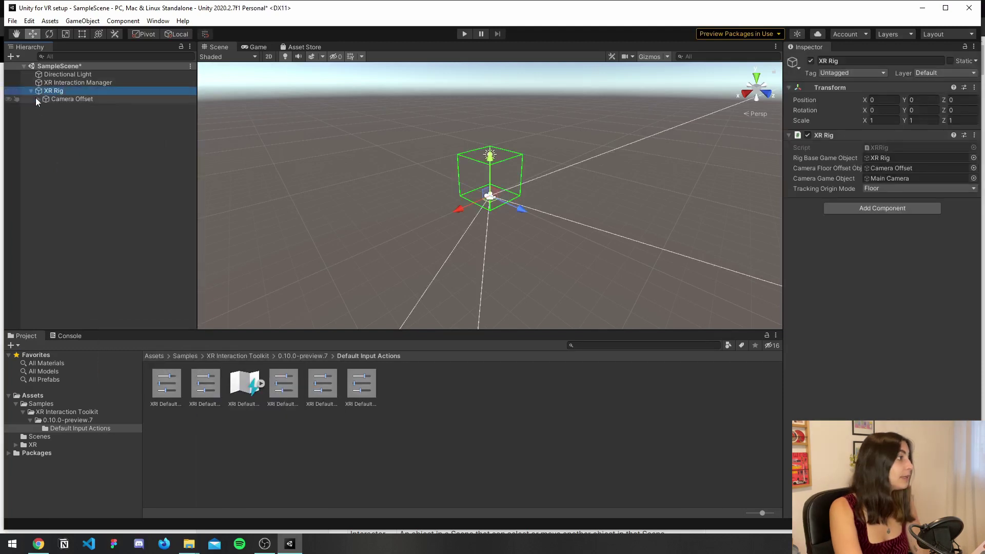
pyautogui.click(38, 98)
pyautogui.click(63, 117)
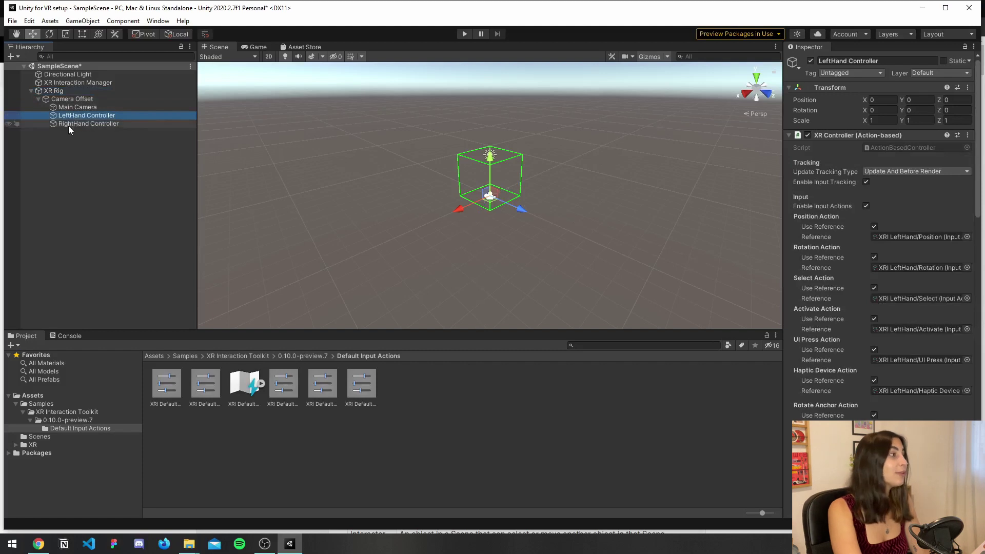
pyautogui.click(69, 125)
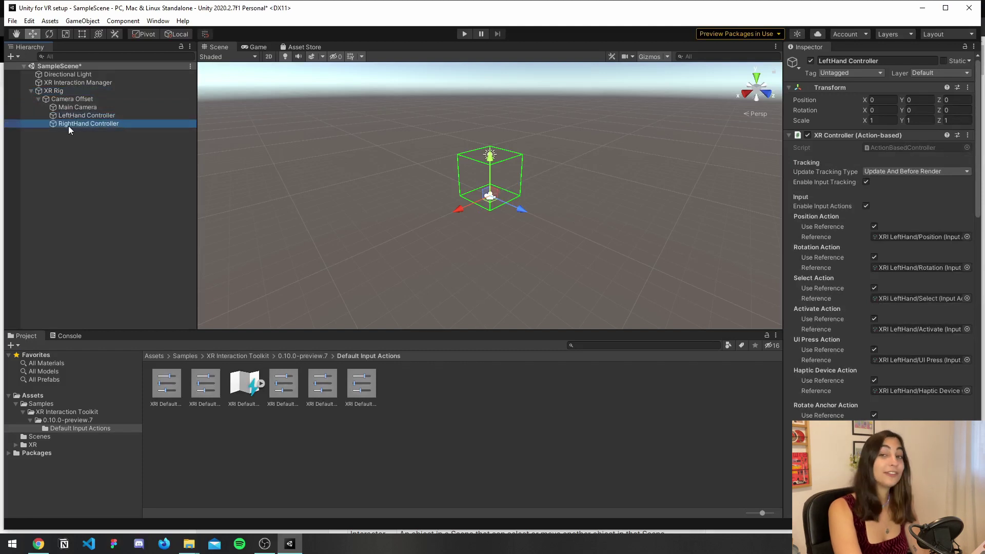
# Step: Add an Input Action Manager component to the XR Rig
pyautogui.click(78, 91)
pyautogui.click(925, 207)
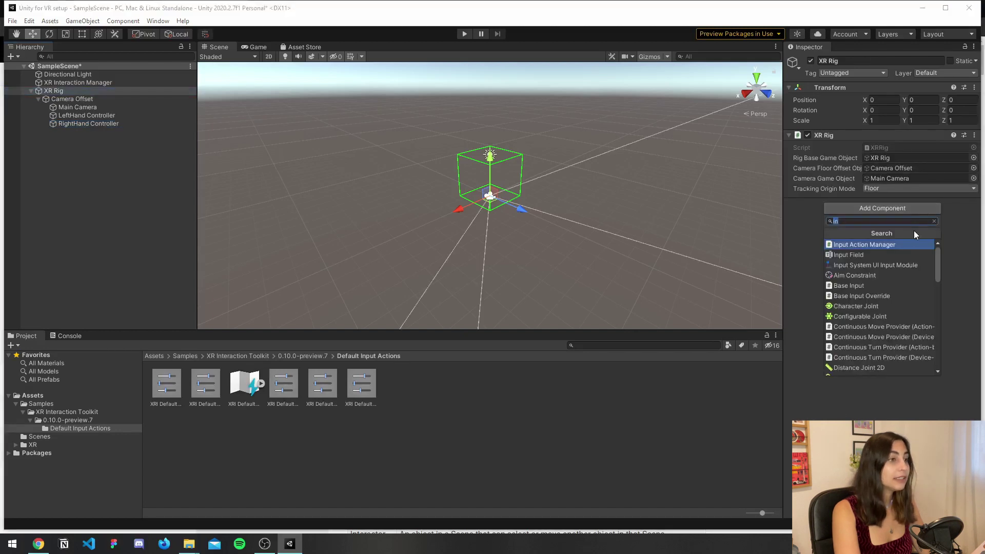
pyautogui.click(848, 244)
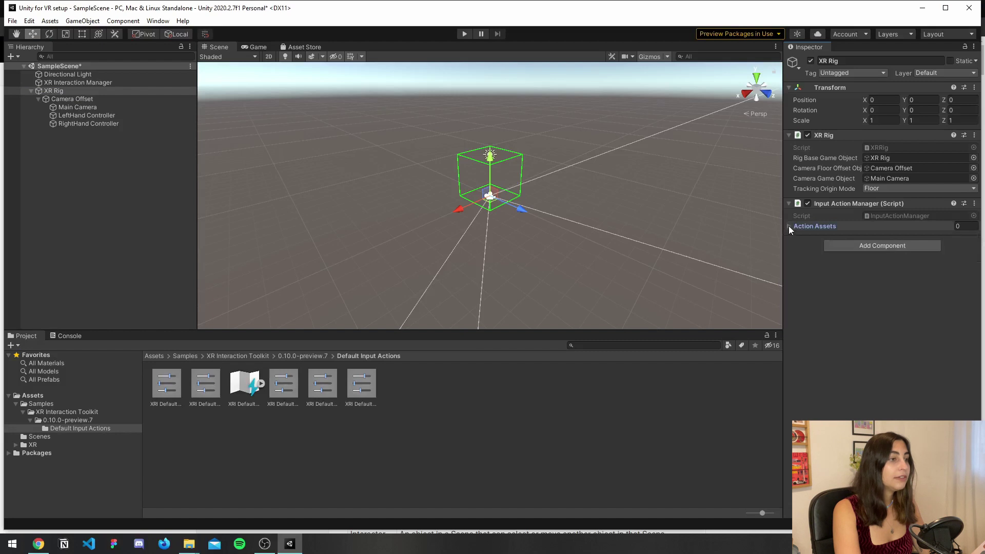
# Step: Add one entry to the Input Action Manager's Action Assets and assign XRI Default Input Actions, checking that asset in the project
pyautogui.click(789, 226)
pyautogui.click(952, 249)
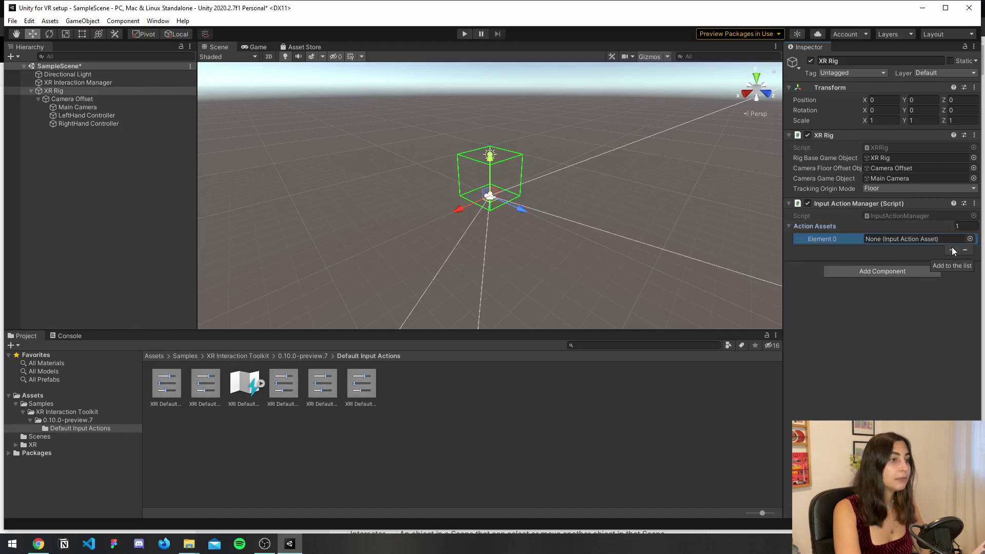
pyautogui.click(971, 240)
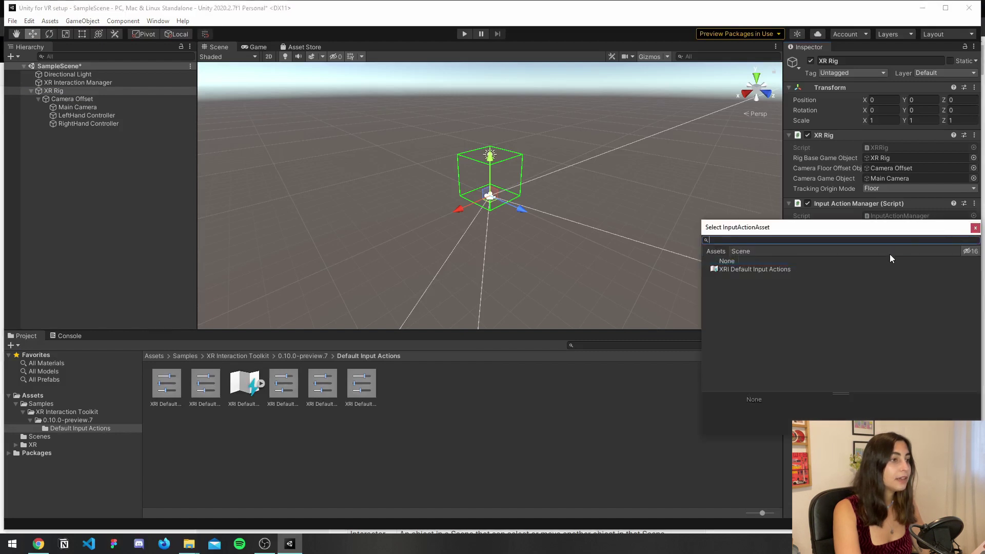
pyautogui.click(765, 269)
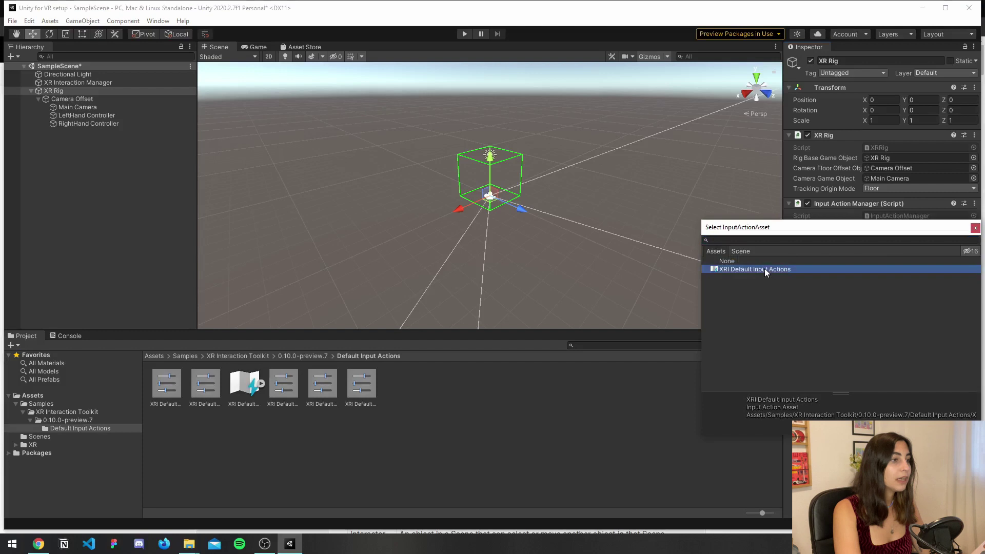
pyautogui.click(975, 228)
pyautogui.click(236, 383)
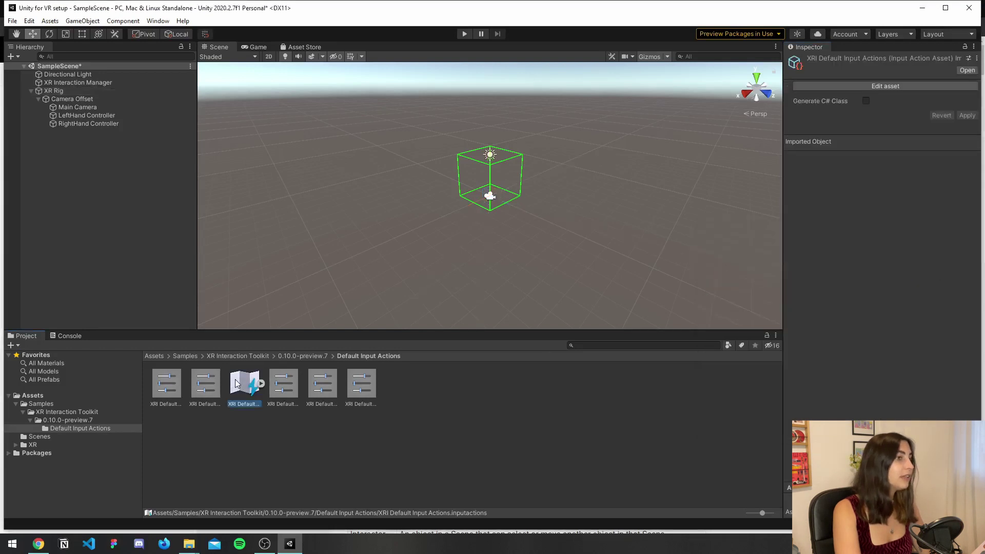
pyautogui.click(92, 143)
# Step: Enable OpenXR as the desktop plug-in provider in XR Plug-in Management and apply all automatic fixes for its validation issues
pyautogui.click(30, 21)
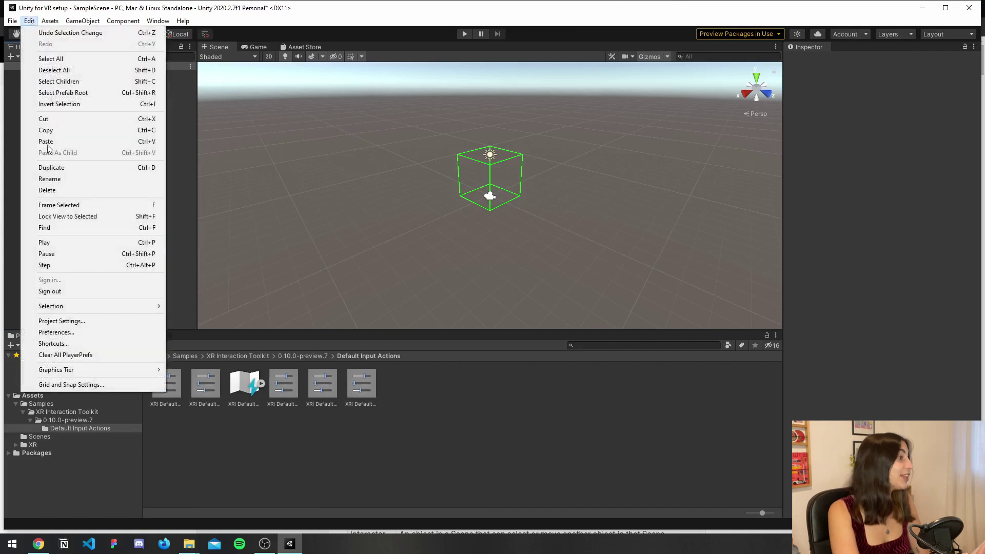
pyautogui.click(70, 322)
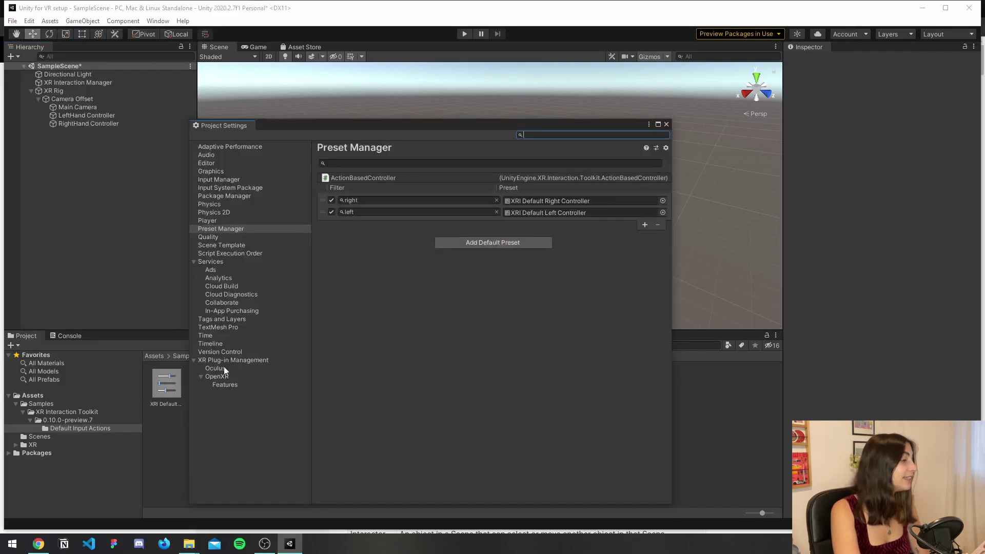
pyautogui.click(224, 361)
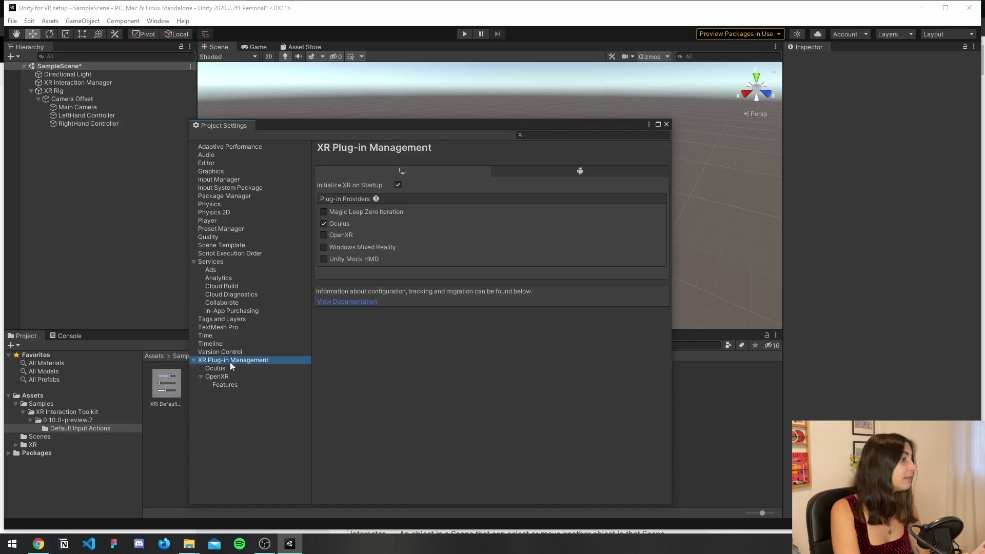
pyautogui.click(324, 235)
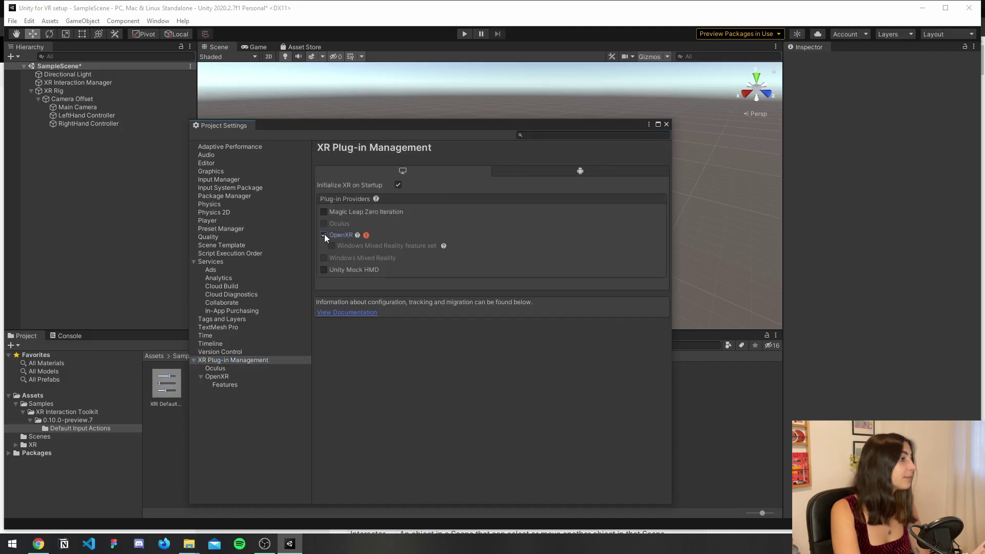
pyautogui.click(366, 236)
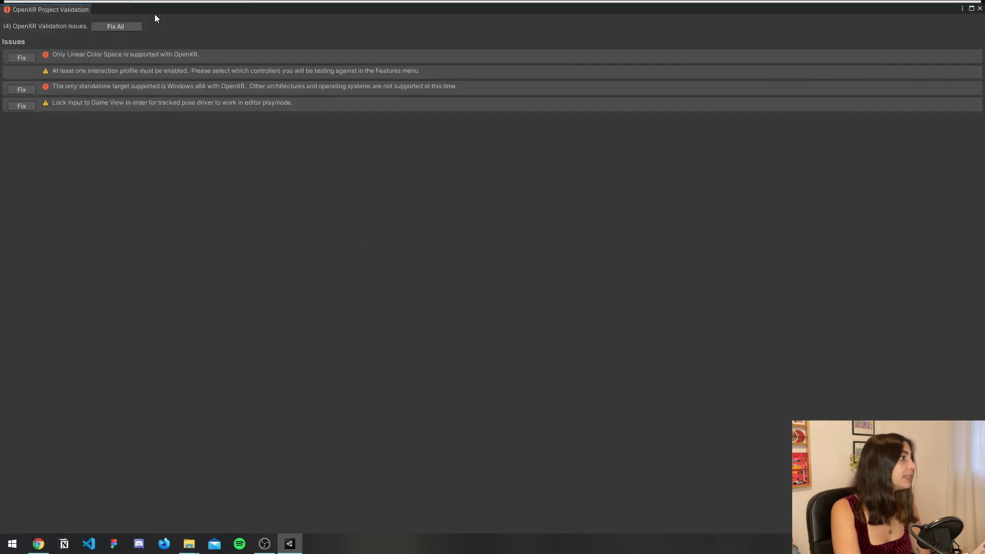
pyautogui.click(132, 26)
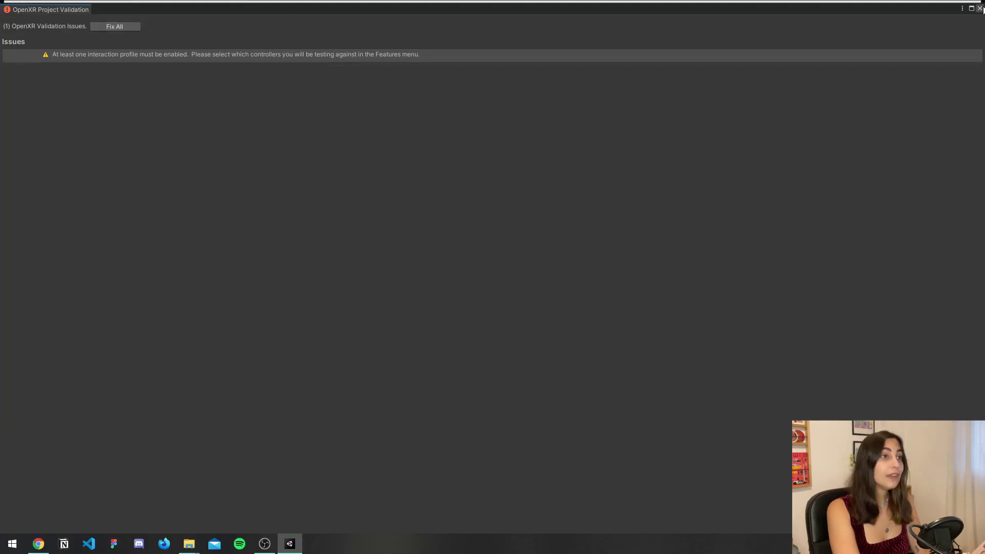
pyautogui.click(980, 8)
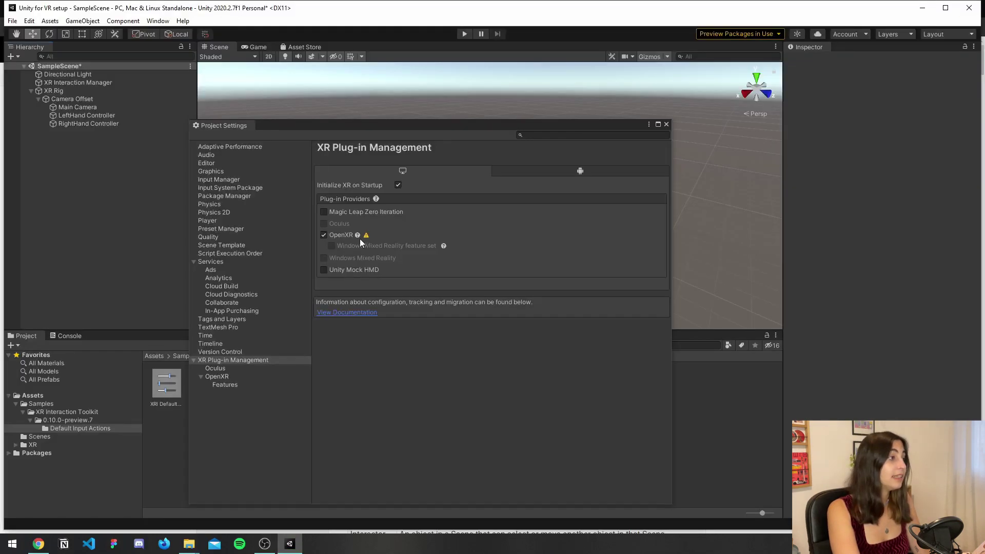
# Step: Enable the HTC Vive, Microsoft Motion, Oculus Touch and Valve Index controller profiles in the OpenXR features, and save the scene
pyautogui.click(225, 385)
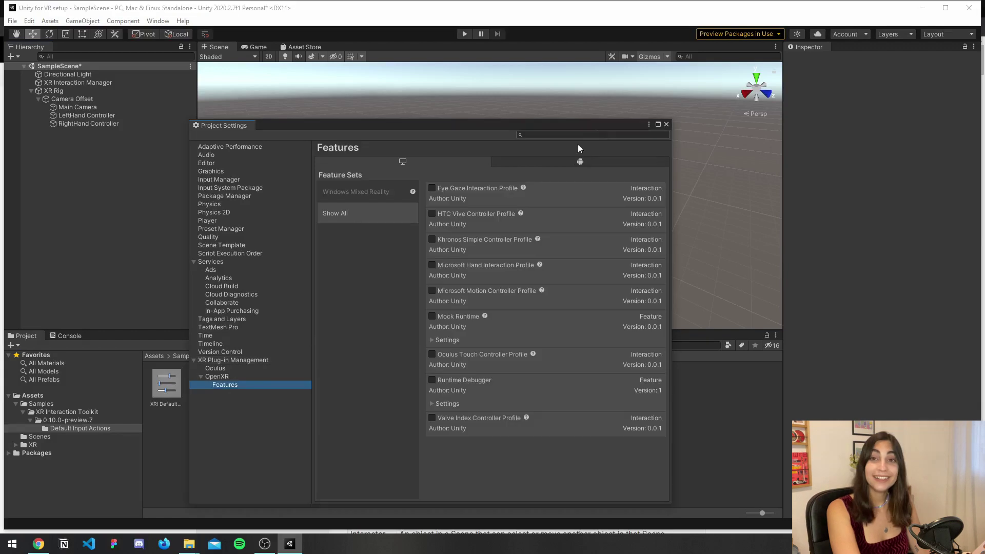
pyautogui.click(431, 214)
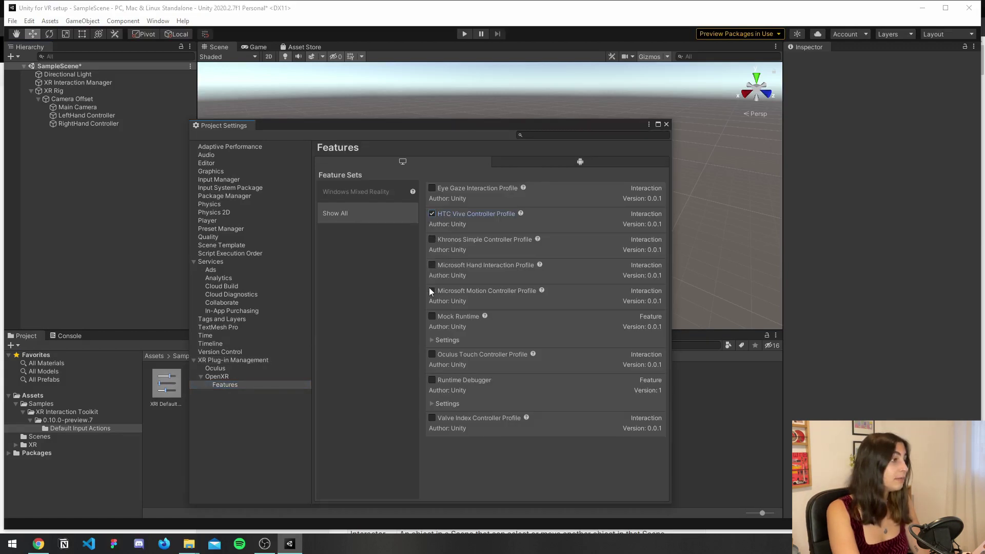
pyautogui.click(431, 291)
pyautogui.click(433, 354)
pyautogui.click(435, 418)
pyautogui.click(666, 126)
pyautogui.hotkey('ctrl', 's')
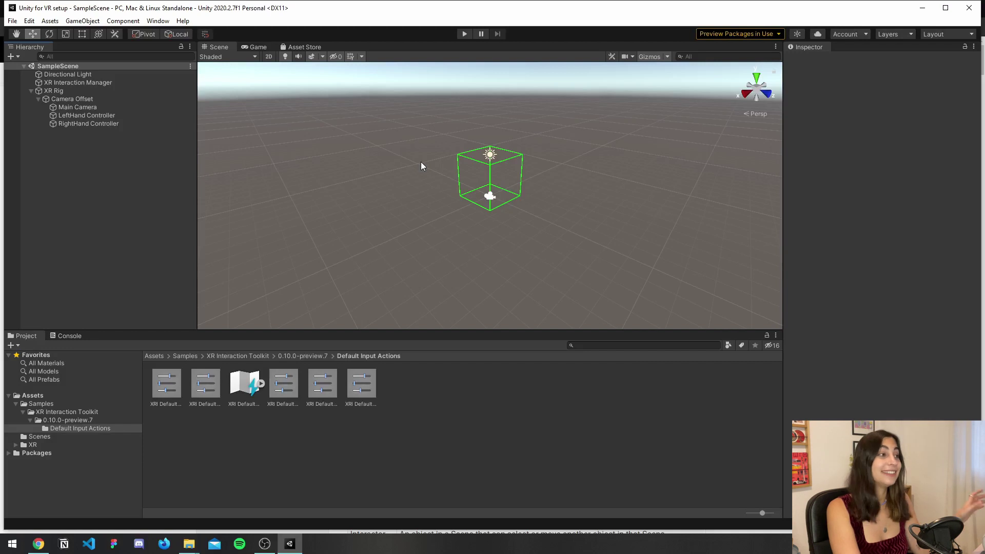
# Step: Open the Package Manager from the Asset Store page and list the packages under My Assets
pyautogui.scroll(5, 492, 161)
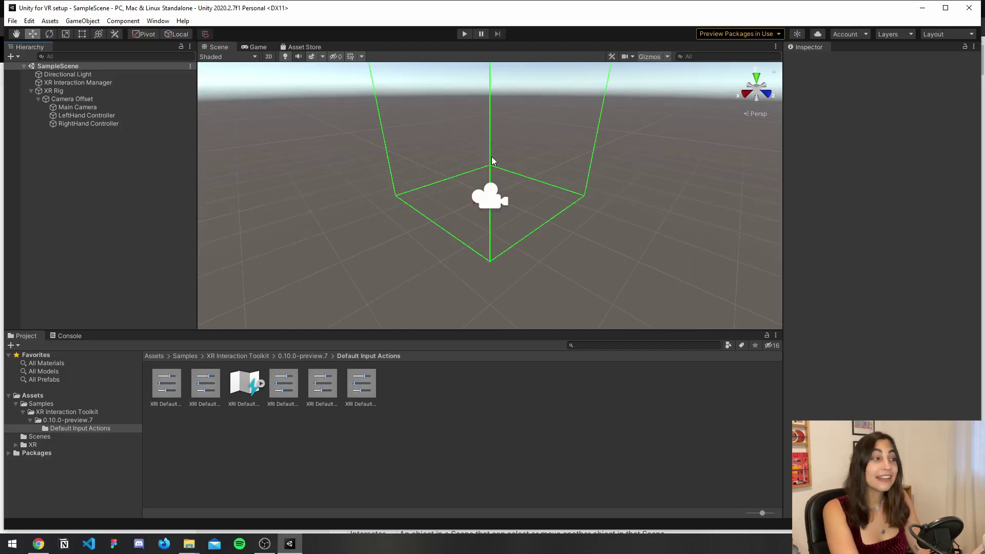
pyautogui.click(299, 47)
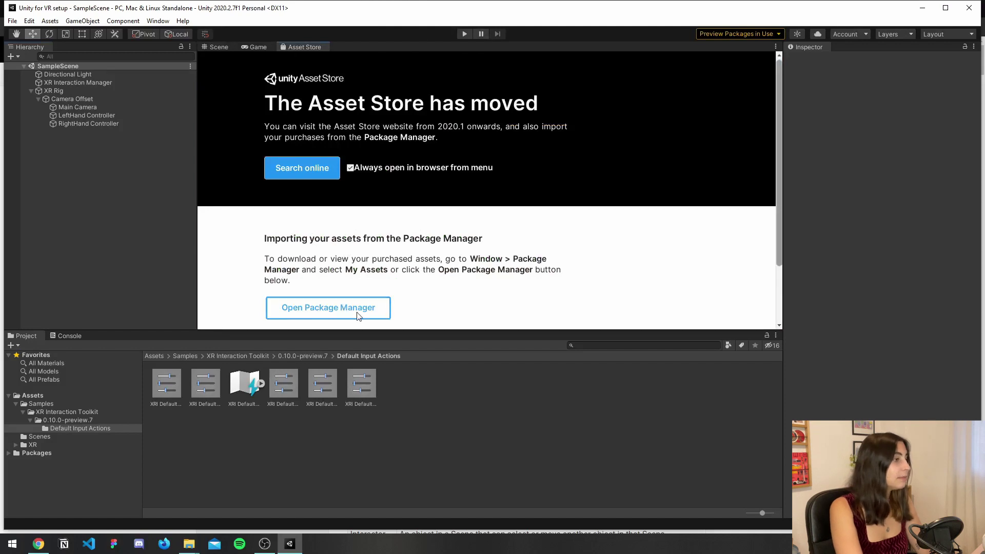
pyautogui.click(328, 308)
pyautogui.click(358, 174)
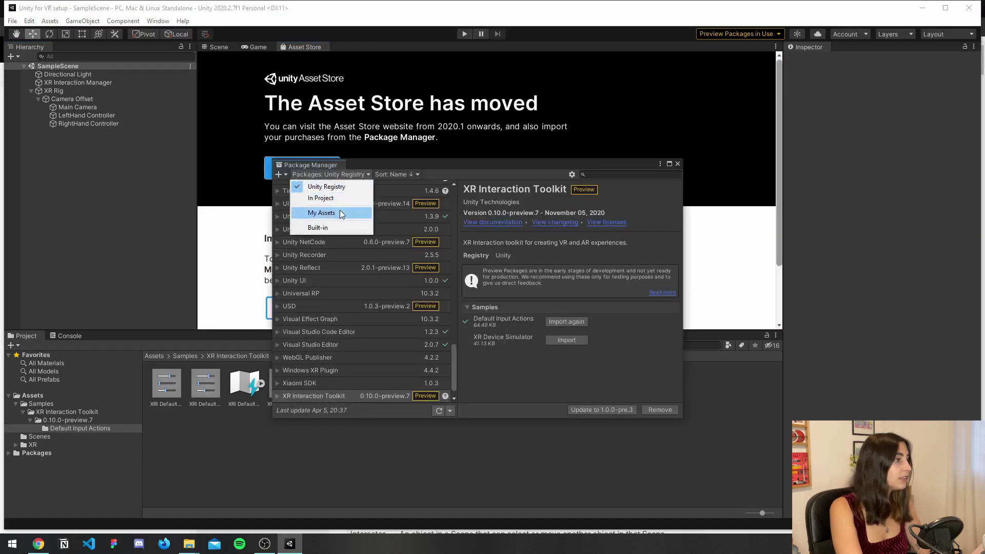
pyautogui.click(322, 213)
pyautogui.click(745, 240)
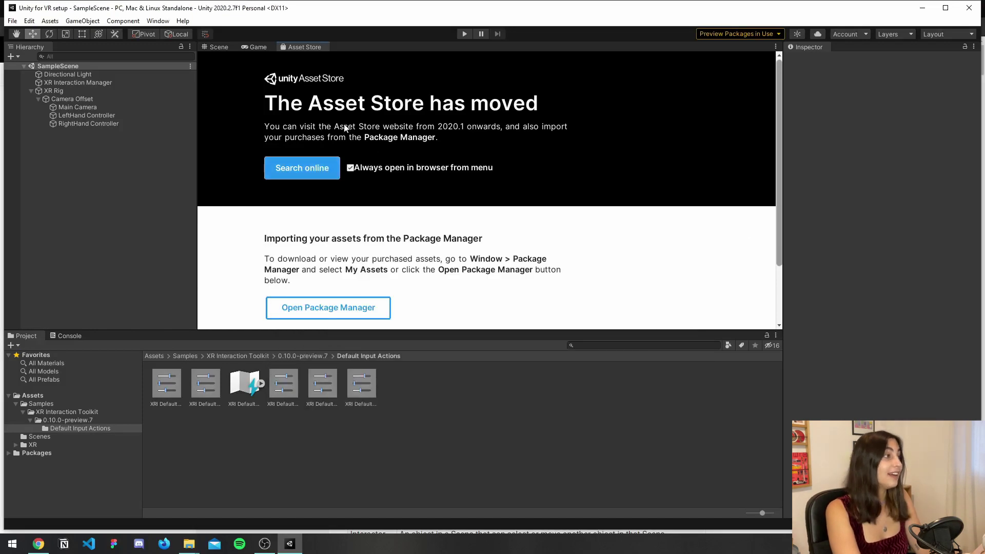
# Step: Search the online Asset Store for "cat", sort by Price (Low to High), and get the free Lowpoly Toon Cat Lite asset
pyautogui.click(298, 170)
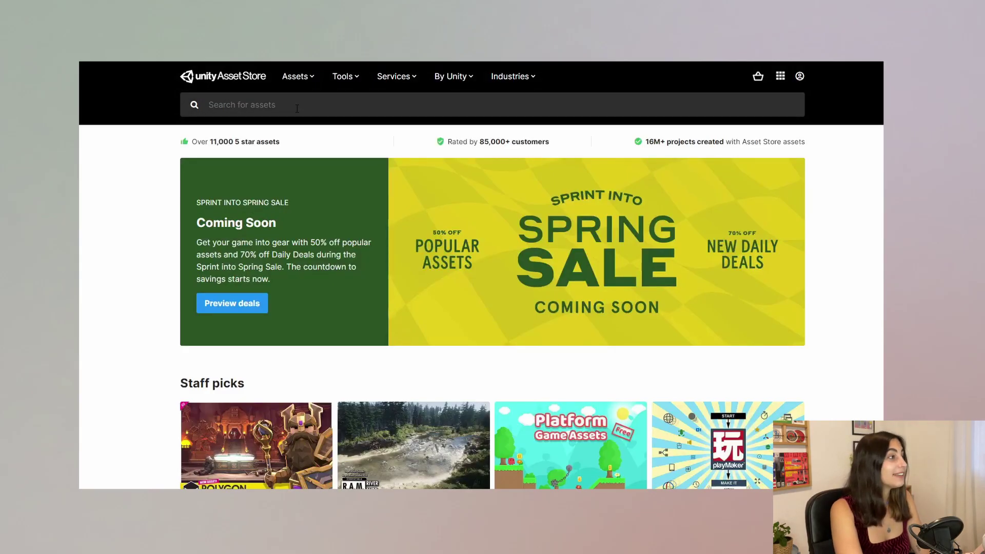
pyautogui.click(297, 108)
pyautogui.write('cat')
pyautogui.press('Return')
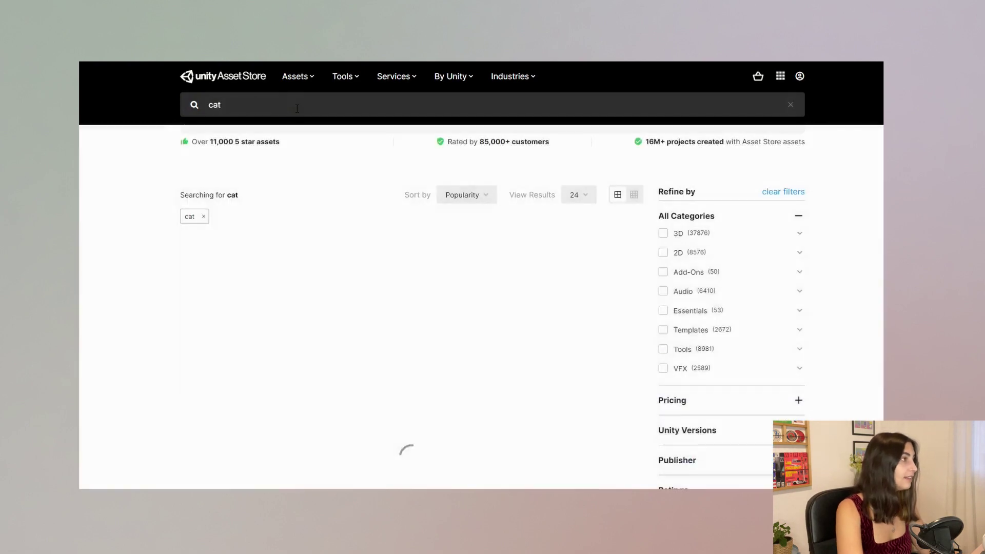
pyautogui.click(485, 195)
pyautogui.click(501, 323)
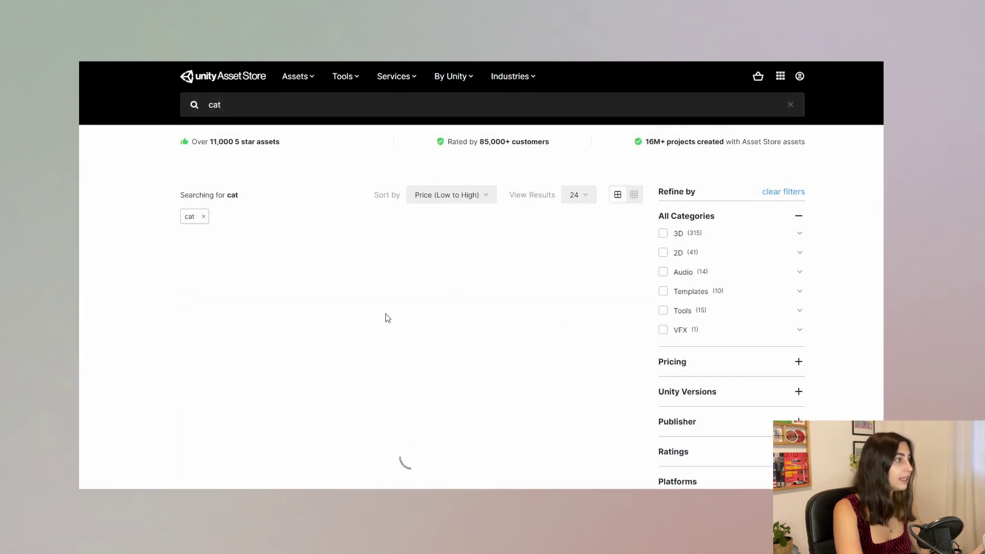
pyautogui.moveTo(606, 448)
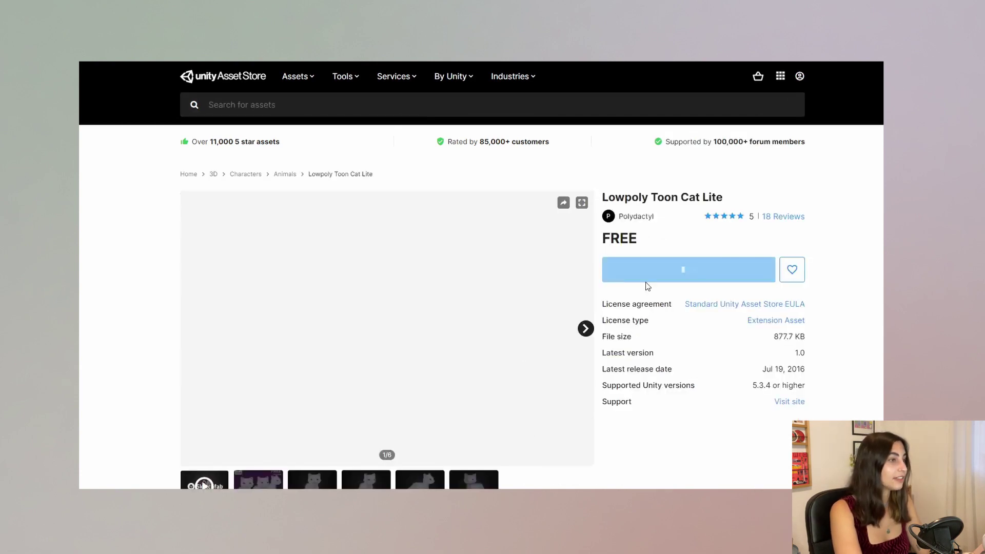
pyautogui.click(692, 267)
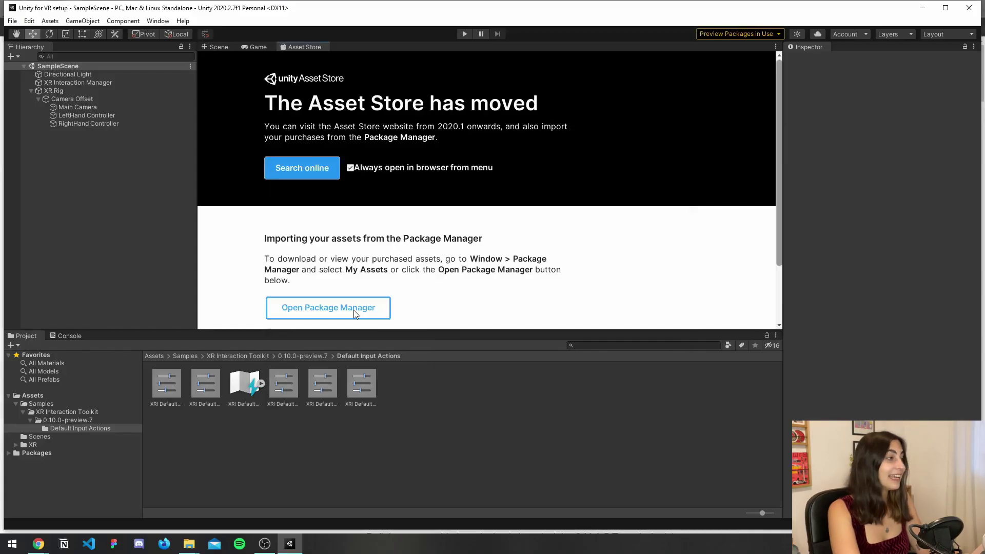
# Step: Import all files of the Free Low Poly Desert Pack from My Assets in the Package Manager
pyautogui.click(353, 310)
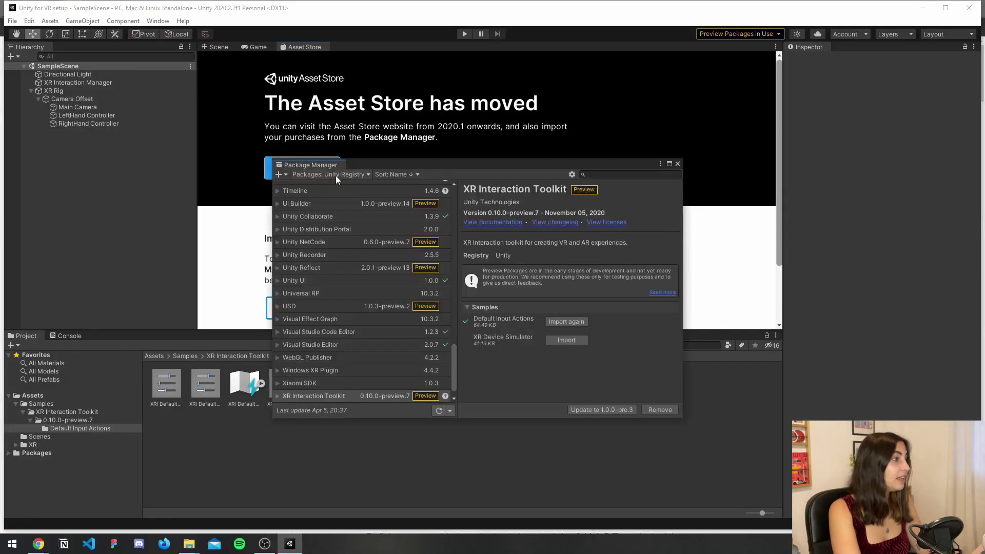
pyautogui.click(336, 175)
pyautogui.click(333, 211)
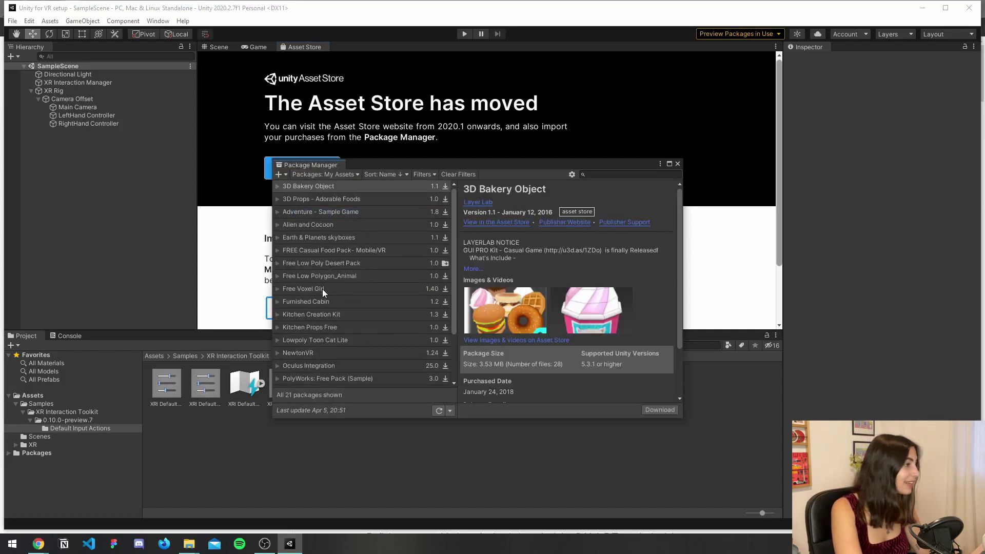
pyautogui.click(323, 262)
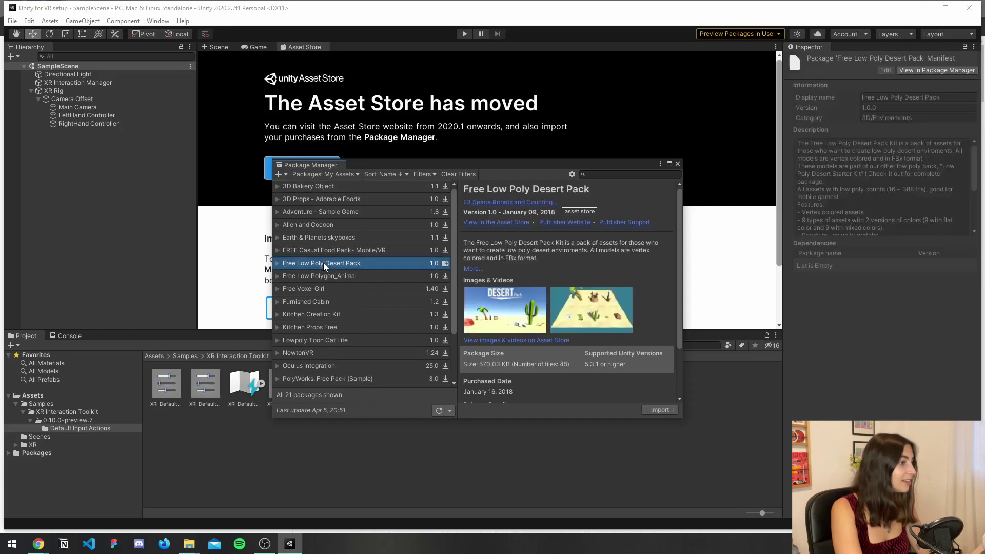
pyautogui.click(660, 408)
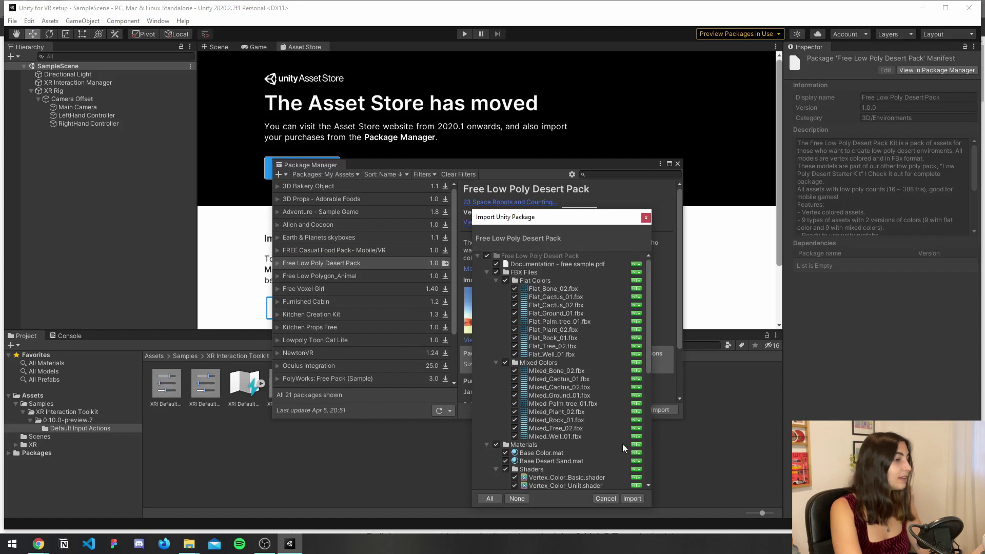
pyautogui.click(635, 501)
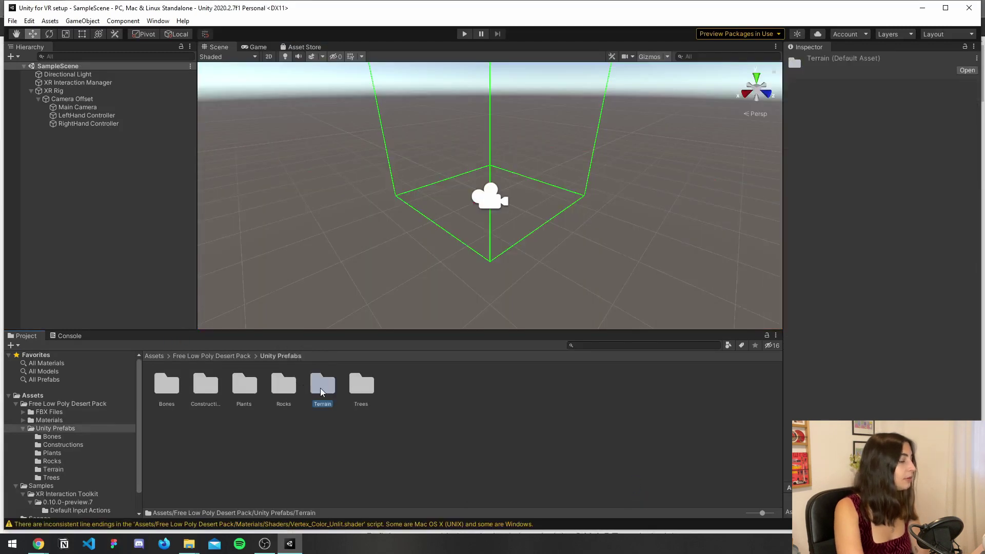
# Step: Place the Mixed_Ground_01 terrain and the Mixed_Cactus_02 plant from the desert pack's Unity Prefabs under Camera Offset
pyautogui.doubleClick(320, 388)
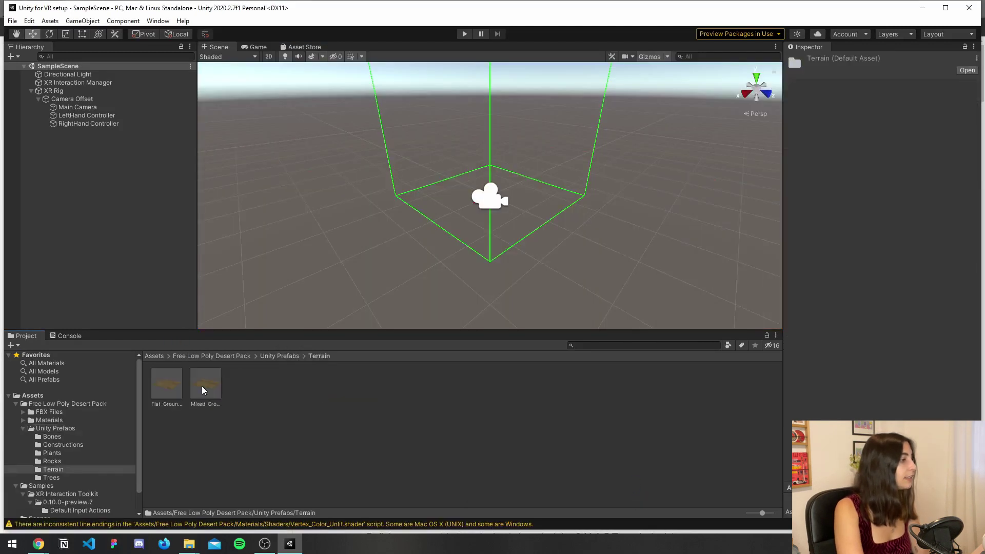
pyautogui.moveTo(201, 386); pyautogui.dragTo(116, 126)
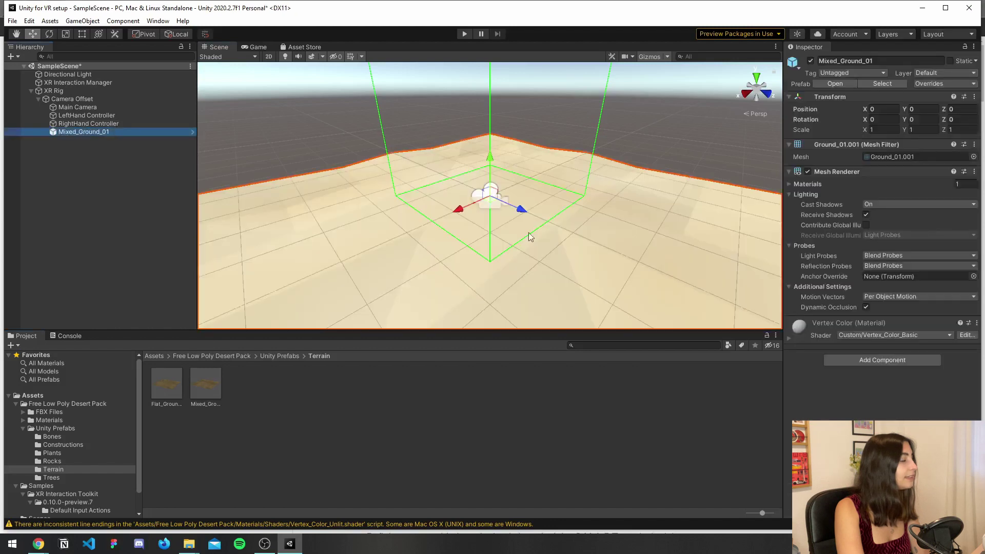
pyautogui.click(268, 356)
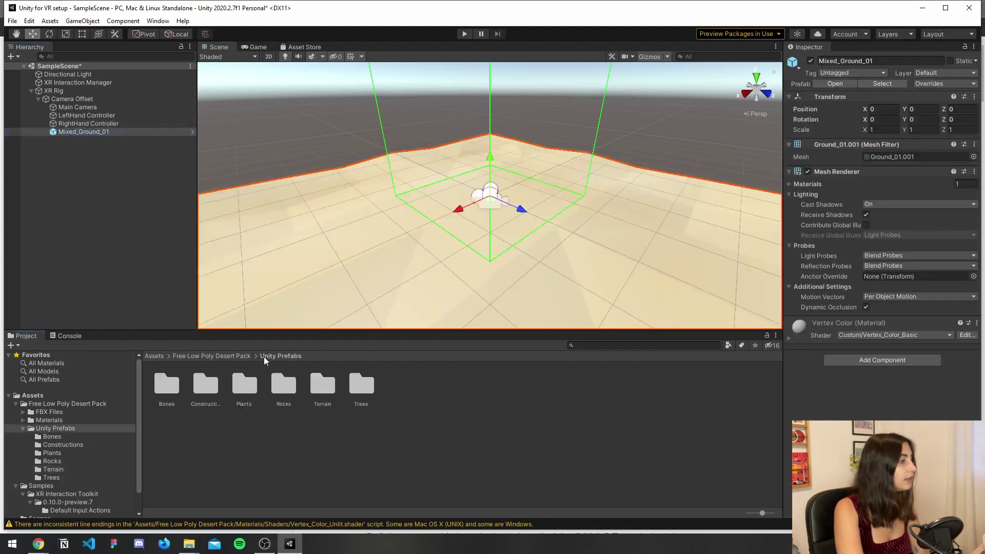
pyautogui.doubleClick(243, 387)
pyautogui.moveTo(327, 386); pyautogui.dragTo(110, 138)
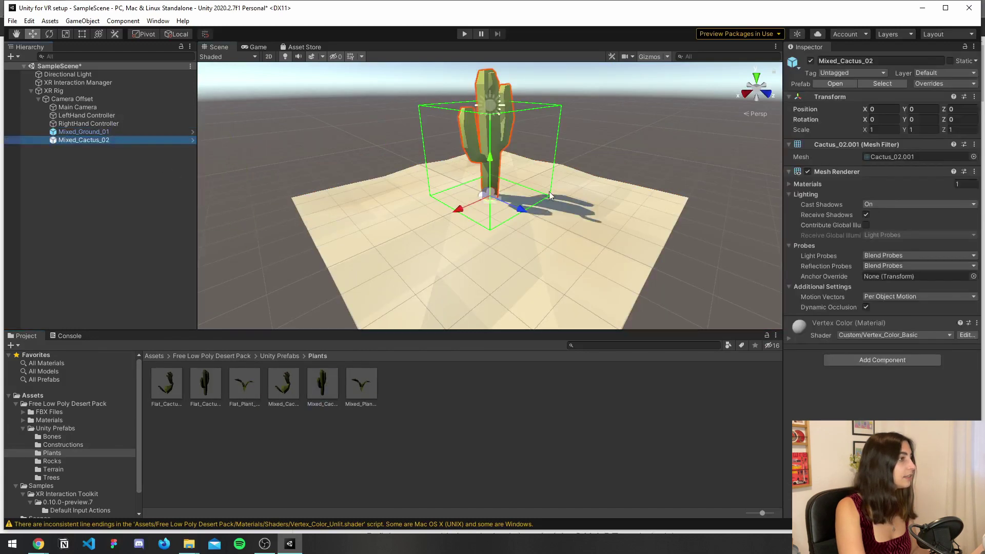
# Step: Set the scale of Mixed_Cactus_02 to 0.2 on X, Y and Z
pyautogui.click(880, 128)
pyautogui.write('.2')
pyautogui.press('Tab')
pyautogui.write('.2')
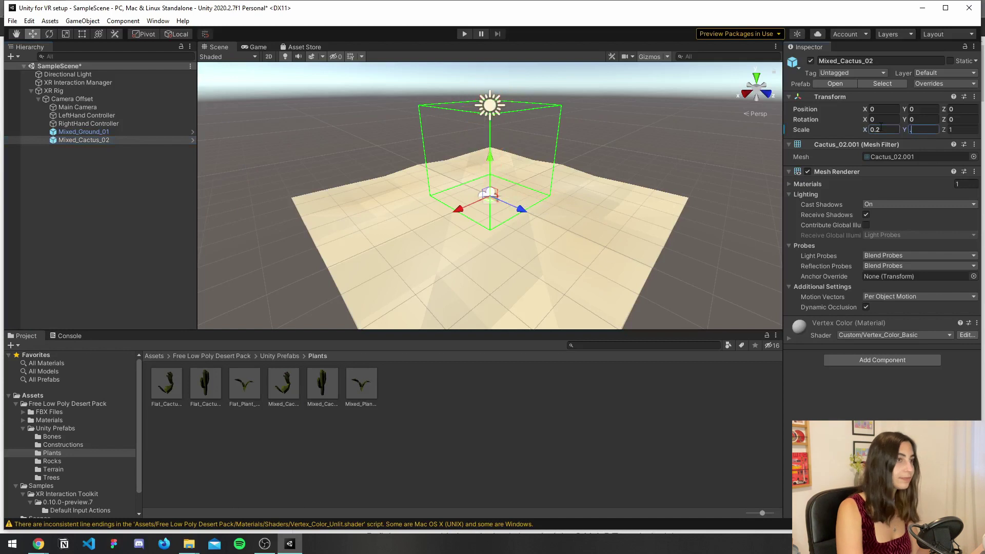
pyautogui.press('Tab')
pyautogui.write('.2')
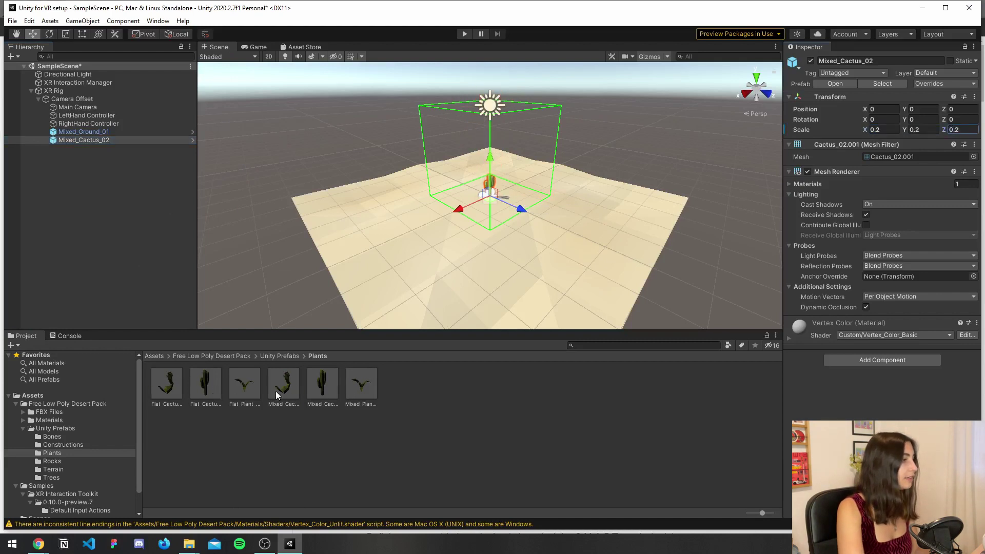
# Step: Add Mixed_Cactus_01 under Camera Offset, scale it to 0.2 on all axes and move it to about X 0.71, Z -0.89
pyautogui.moveTo(275, 391); pyautogui.dragTo(92, 143)
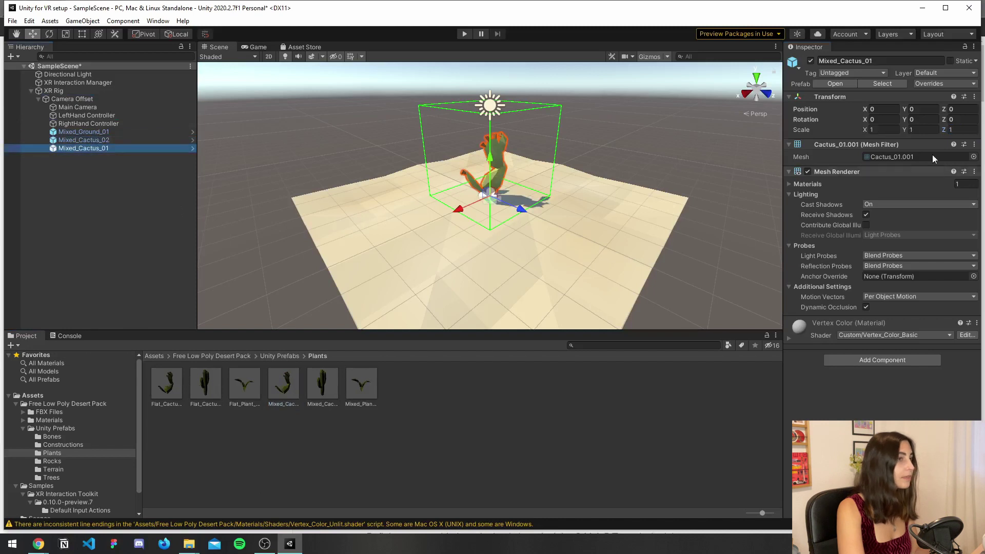
pyautogui.click(883, 129)
pyautogui.write('.2')
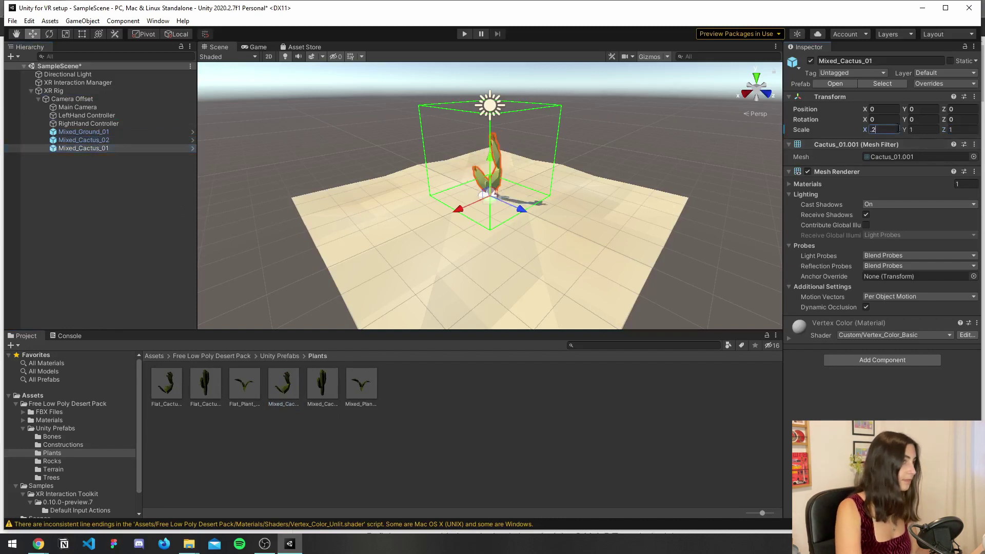
pyautogui.press('Tab')
pyautogui.write('.2')
pyautogui.press('Tab')
pyautogui.write('.2')
pyautogui.press('Return')
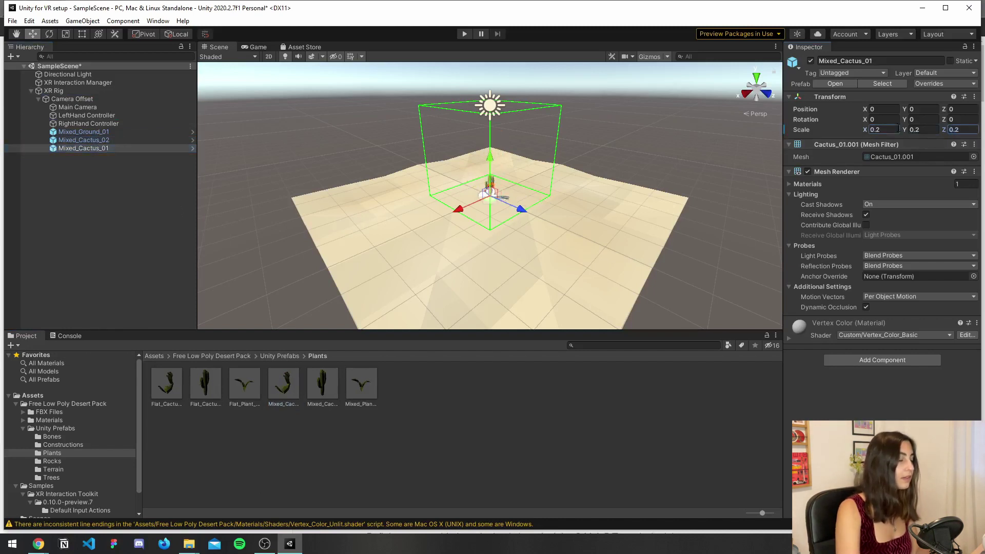
pyautogui.moveTo(526, 213); pyautogui.dragTo(420, 219)
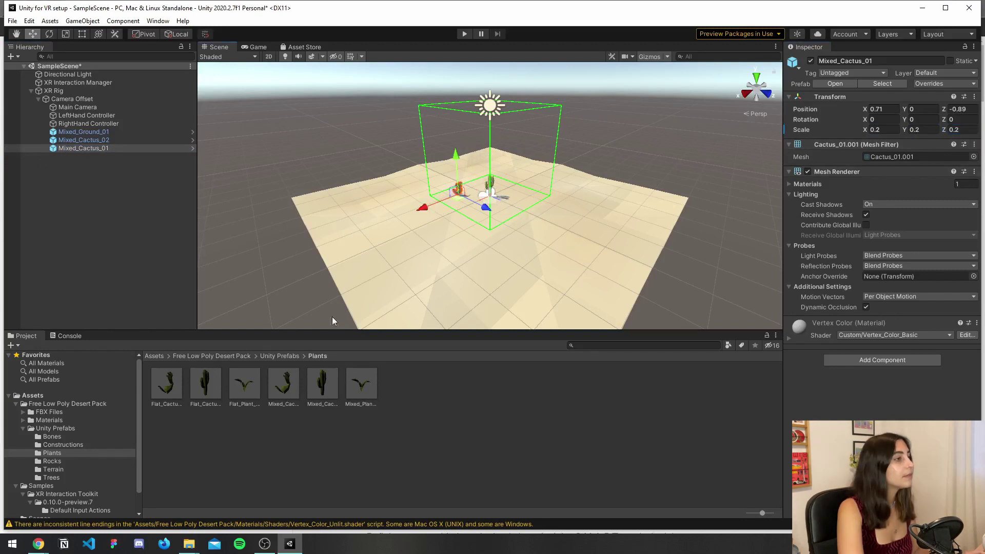
# Step: Add the Mixed_Plant_02 prefab under Camera Offset and move it away from the cacti on the terrain
pyautogui.moveTo(375, 386); pyautogui.dragTo(90, 154)
pyautogui.moveTo(525, 211); pyautogui.dragTo(543, 220)
pyautogui.moveTo(478, 219); pyautogui.dragTo(498, 210)
# Step: Add Mixed_Palm_tree_01 from the Trees prefabs under Camera Offset, scale it to 0.3 on all axes and move it behind the camera
pyautogui.click(51, 478)
pyautogui.moveTo(245, 384); pyautogui.dragTo(86, 164)
pyautogui.scroll(3, 490, 206)
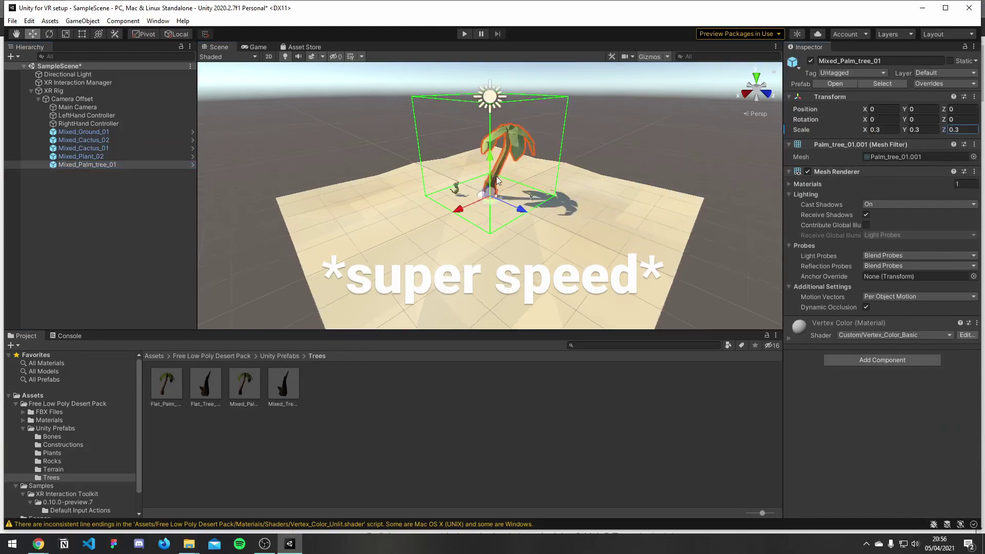
pyautogui.moveTo(521, 209); pyautogui.dragTo(496, 197)
# Step: Add Mixed_Rock_01 under Camera Offset at scale 0.2, about X 1.01, Z 0.73, and duplicate Mixed_Cactus_01
pyautogui.click(52, 461)
pyautogui.moveTo(212, 390); pyautogui.dragTo(89, 174)
pyautogui.click(112, 150)
# Step: Duplicate Mixed_Rock_01, move the copy elsewhere on the terrain and set its scale to 0.4 on all axes
pyautogui.rightClick(104, 175)
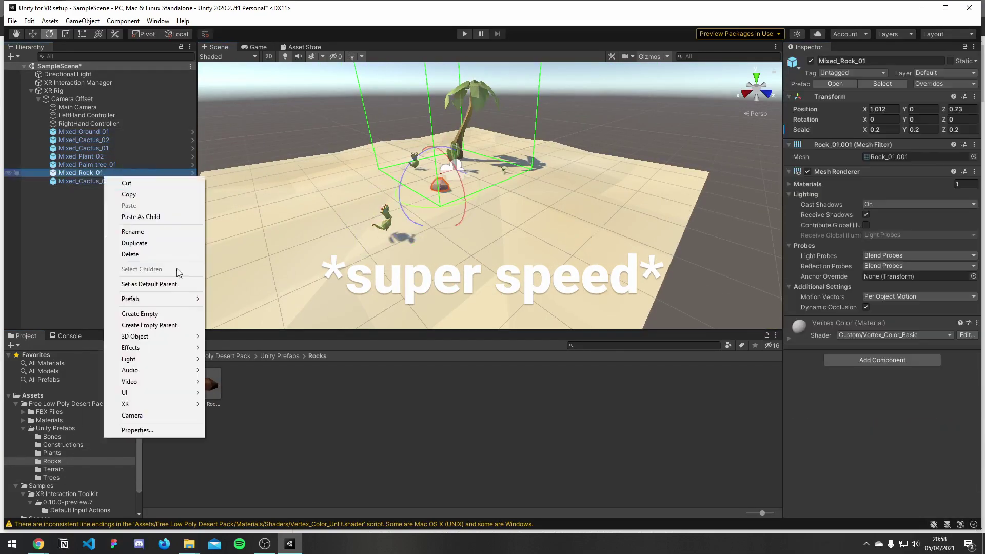
pyautogui.click(134, 244)
pyautogui.moveTo(474, 201); pyautogui.dragTo(556, 247)
pyautogui.click(893, 130)
pyautogui.write('0.4')
pyautogui.press('Tab')
pyautogui.write('0.4')
pyautogui.press('Tab')
pyautogui.write('0.4')
pyautogui.click(400, 142)
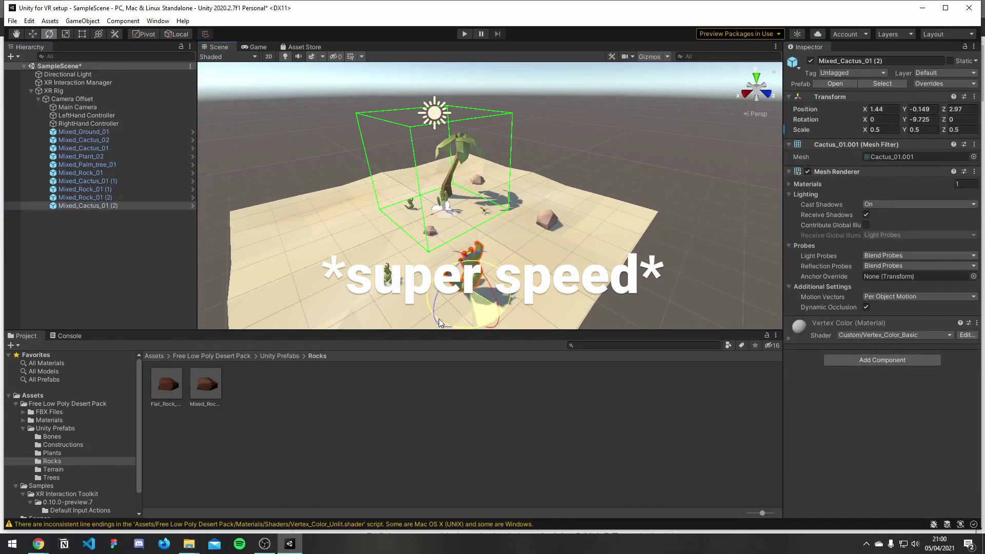
# Step: Add Mixed_Well_01 from the Constructions prefabs under Camera Offset, move it near the terrain's edge and adjust its scale
pyautogui.click(63, 445)
pyautogui.moveTo(206, 384); pyautogui.dragTo(85, 128)
pyautogui.moveTo(409, 223); pyautogui.dragTo(302, 268)
pyautogui.click(884, 130)
# Step: Duplicate Mixed_Plant_02 four times and scatter the copies across the desert terrain
pyautogui.click(279, 356)
pyautogui.doubleClick(244, 385)
pyautogui.rightClick(83, 166)
pyautogui.click(128, 233)
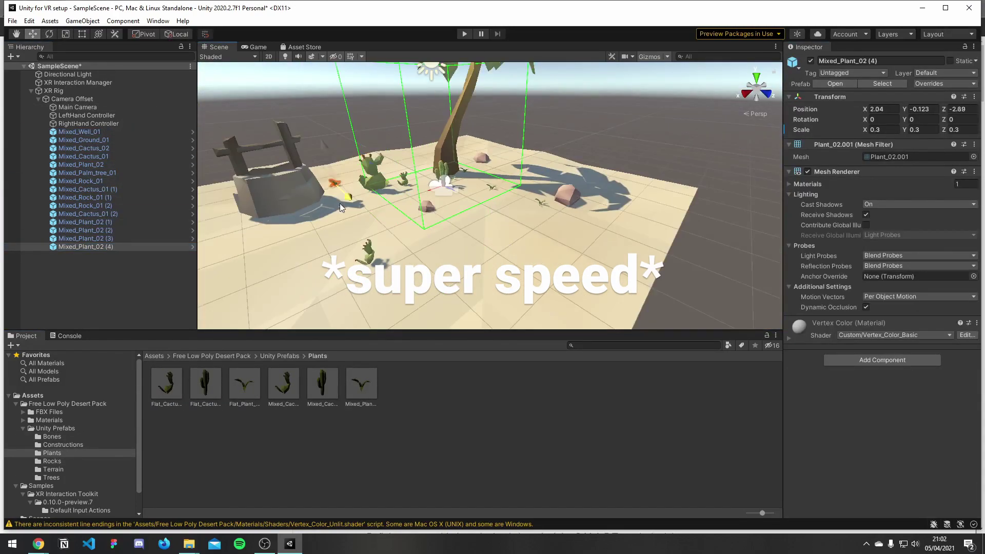
# Step: Add another Mixed_Rock_01 to the scene, move it toward the front of the terrain, and duplicate the Mixed_Cactus_02 copy
pyautogui.click(52, 461)
pyautogui.moveTo(206, 384); pyautogui.dragTo(84, 129)
pyautogui.click(50, 35)
pyautogui.click(33, 34)
pyautogui.moveTo(454, 189); pyautogui.dragTo(436, 251)
pyautogui.rightClick(74, 262)
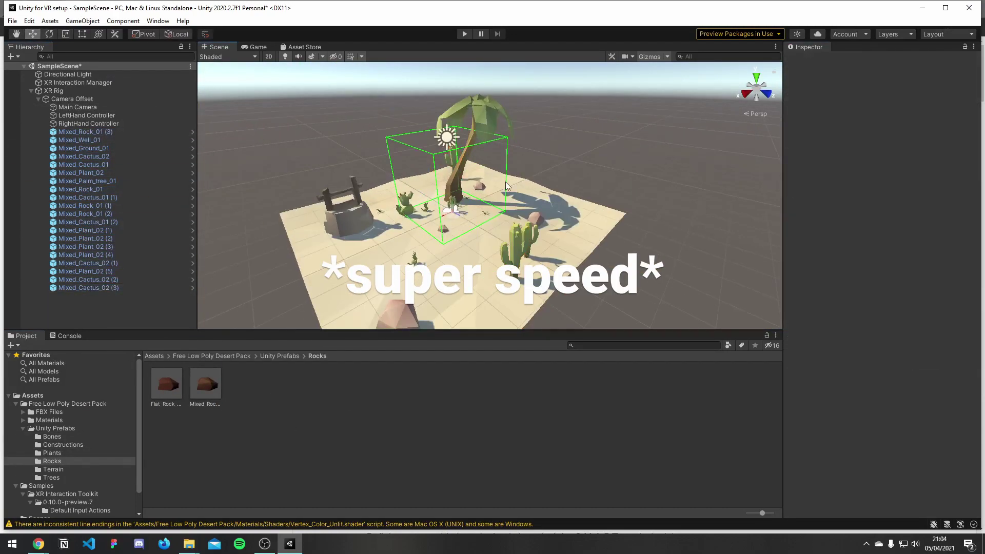
# Step: Change the Directional Light's color to a pink of about FB7A81
pyautogui.click(68, 74)
pyautogui.click(916, 161)
pyautogui.click(263, 48)
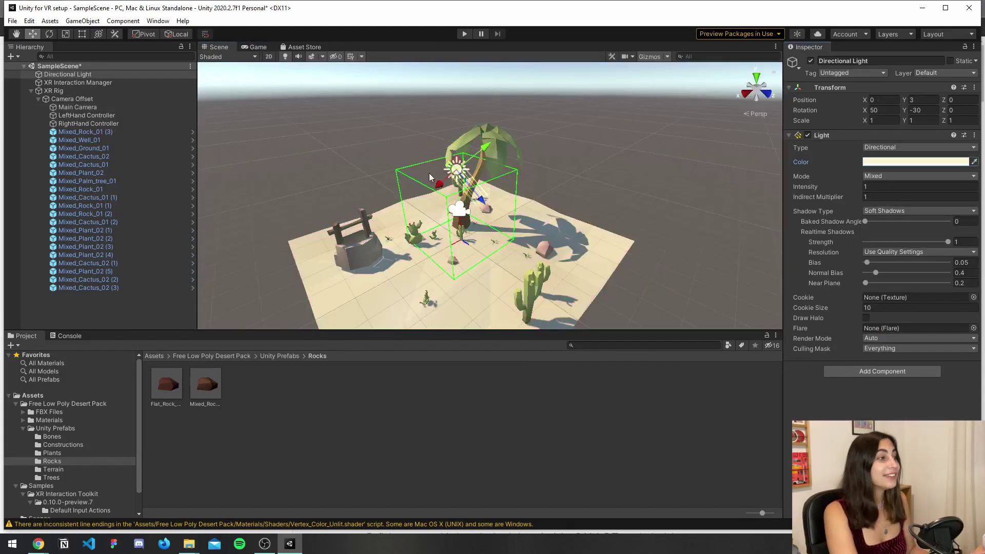
pyautogui.click(950, 162)
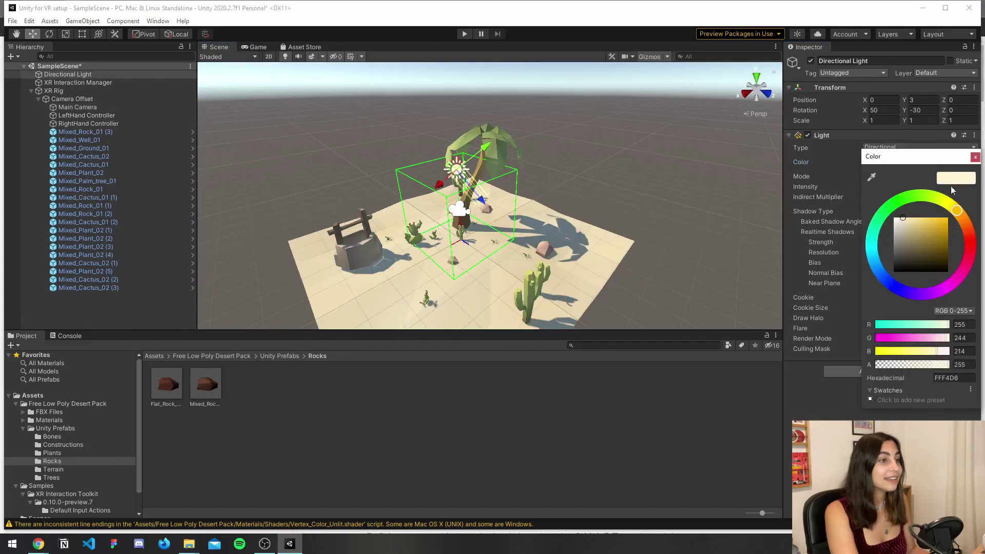
pyautogui.click(970, 237)
pyautogui.moveTo(973, 240); pyautogui.dragTo(975, 251)
pyautogui.moveTo(919, 229); pyautogui.dragTo(922, 217)
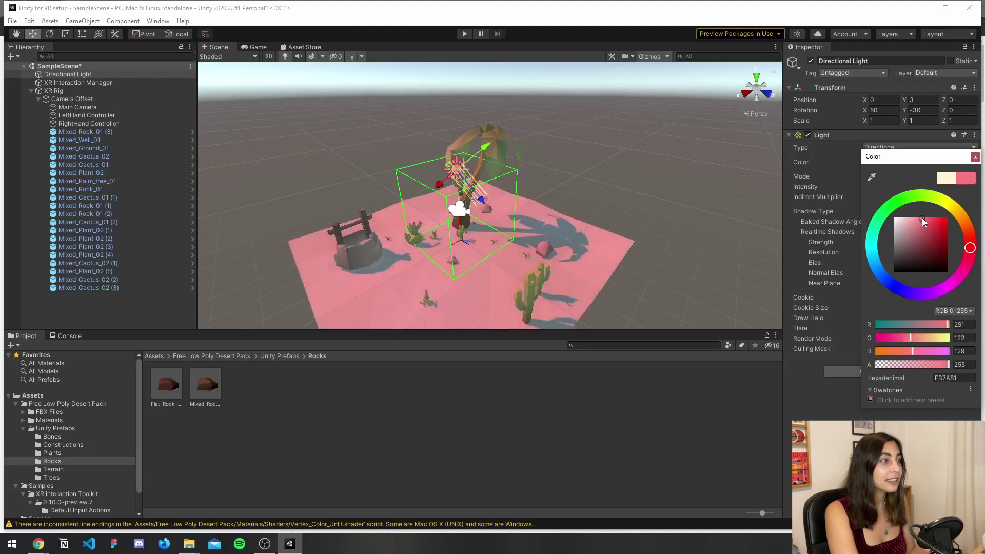
# Step: Preview the desert scene in the Game view and run it in Play mode on the VR headset
pyautogui.click(258, 47)
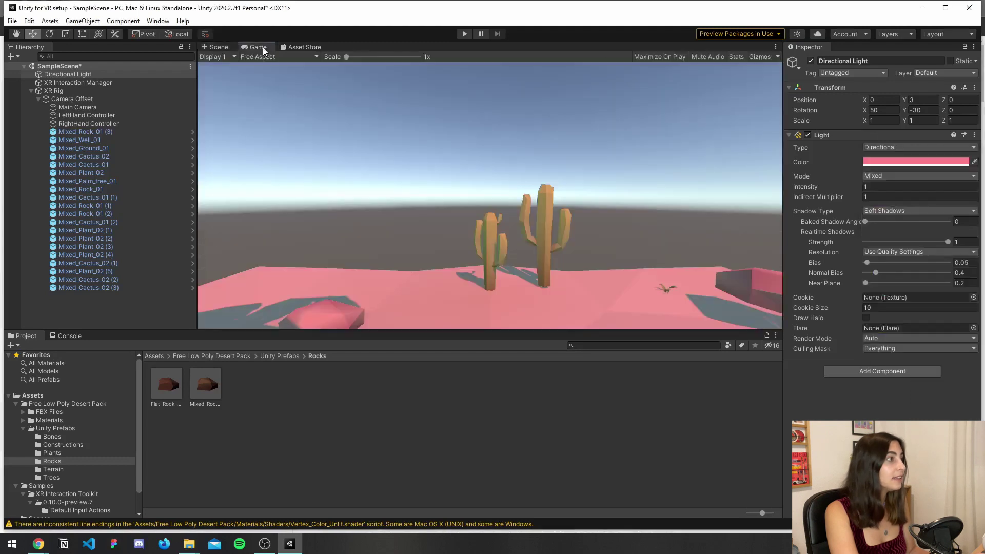
pyautogui.click(218, 48)
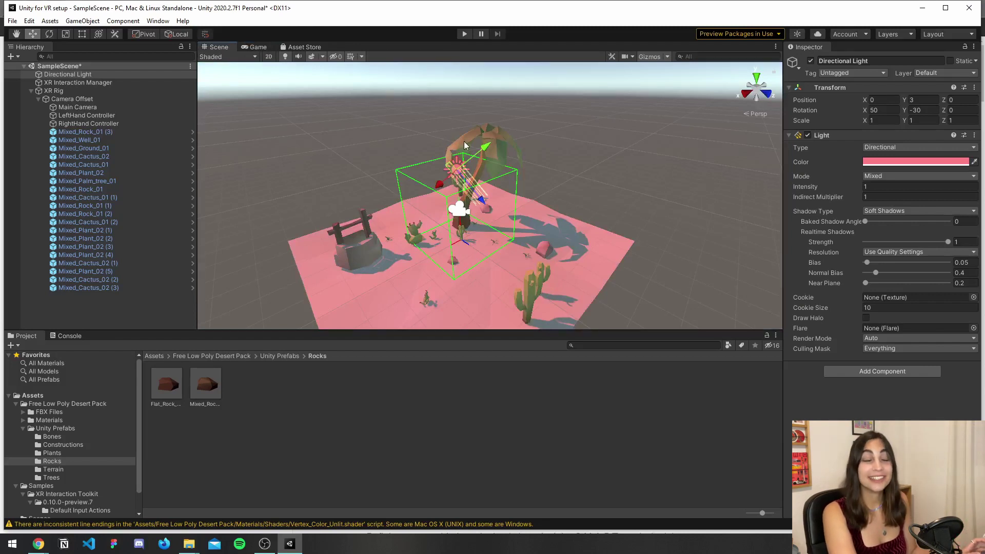
pyautogui.click(465, 34)
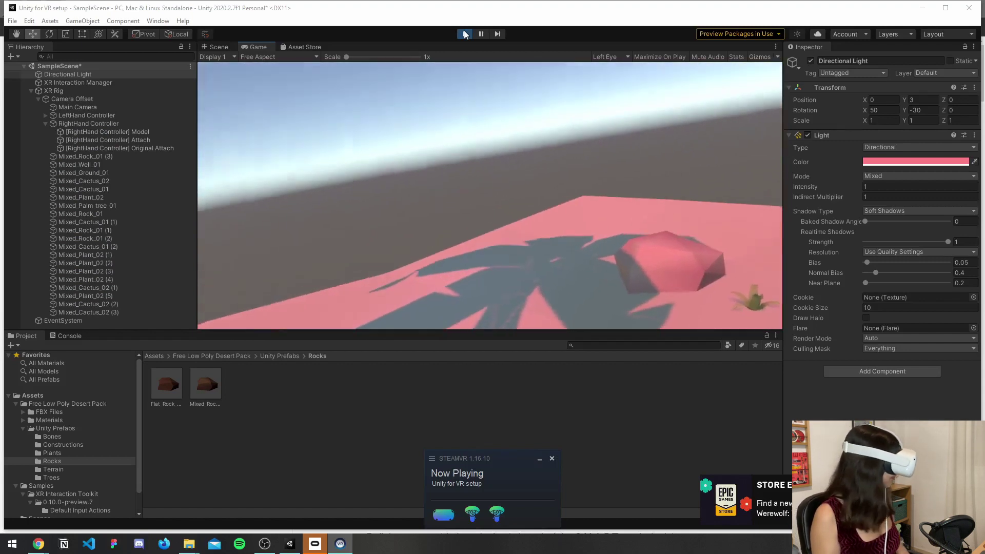